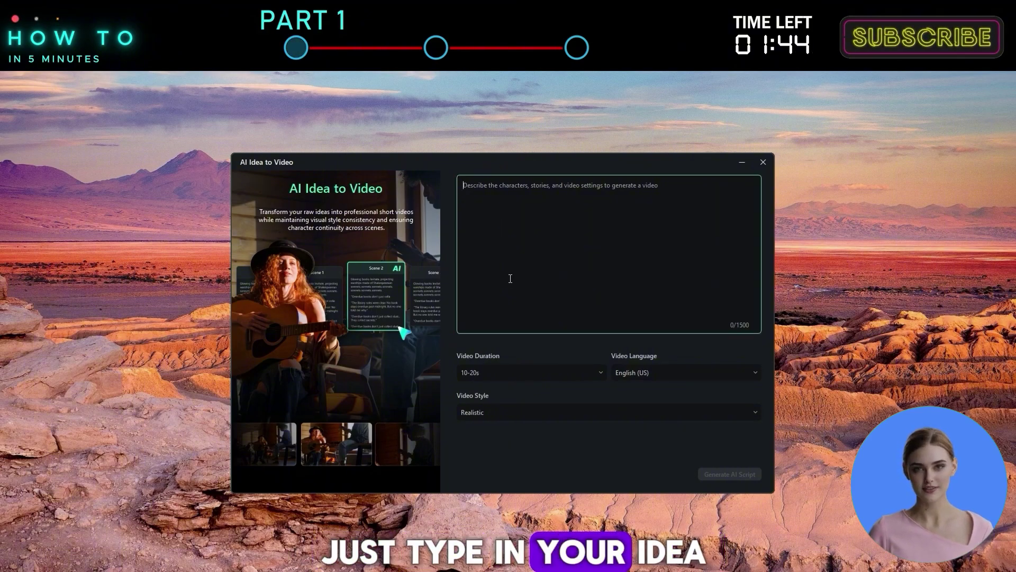
Paste the Detective Whiskers mystery story and set the video duration to 20-30s.
{"action": "key", "text": "ctrl+v"}
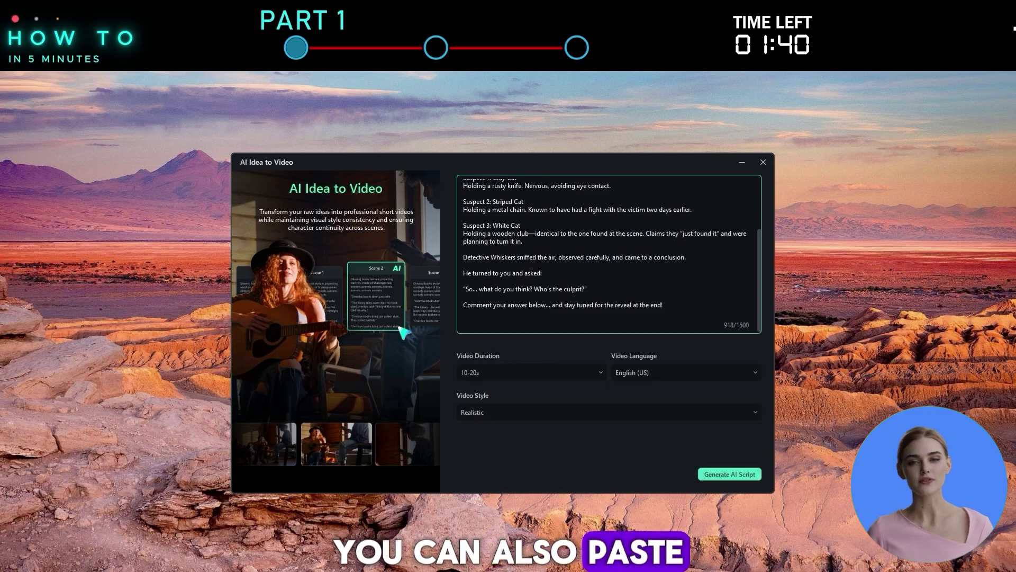
{"action": "left_click", "coordinate": [535, 373]}
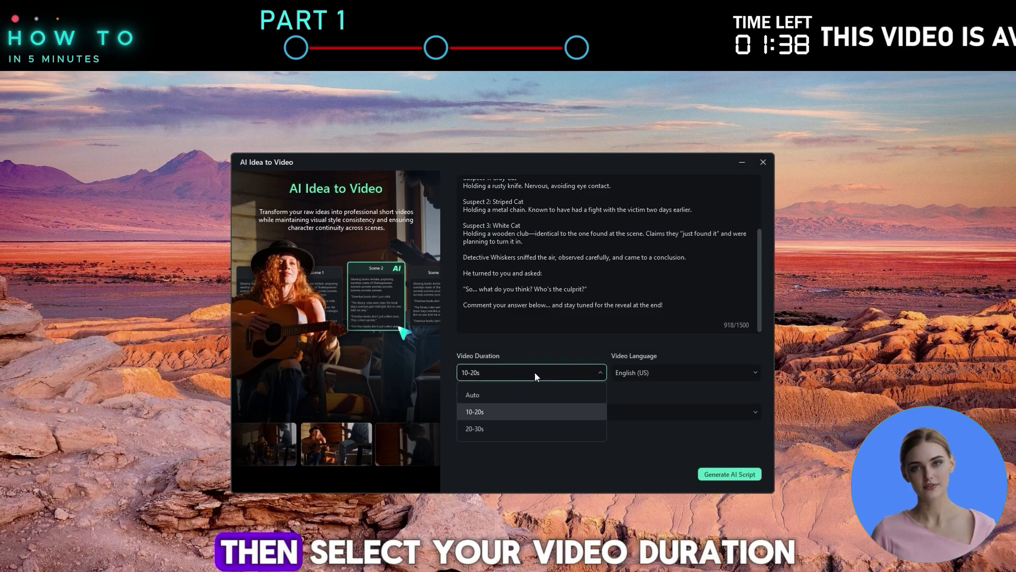
{"action": "left_click", "coordinate": [527, 426]}
Keep the default language and Realistic style, then generate the AI script.
{"action": "left_click", "coordinate": [665, 369]}
{"action": "left_click", "coordinate": [549, 415]}
{"action": "left_click", "coordinate": [548, 415]}
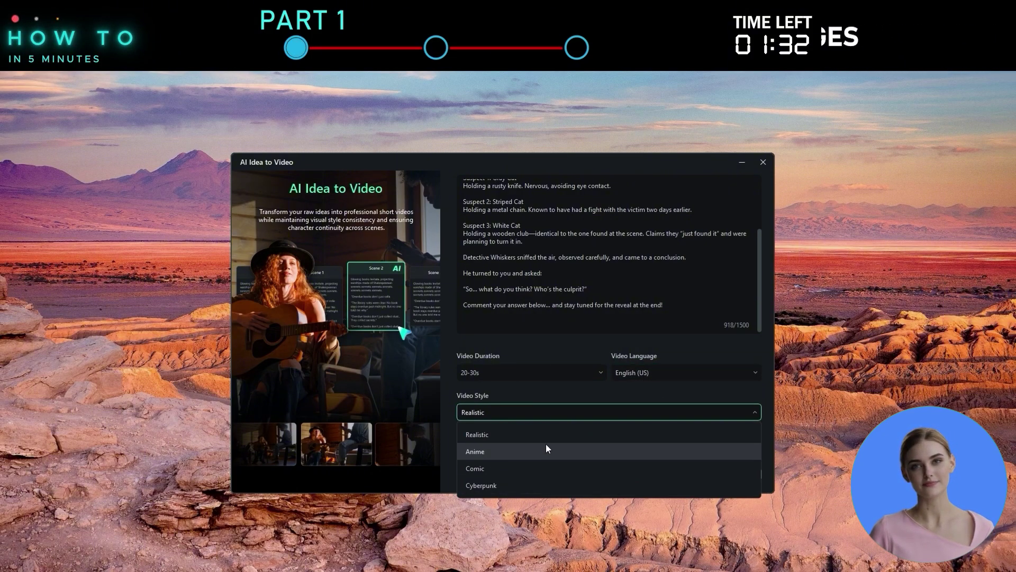
{"action": "left_click", "coordinate": [549, 435]}
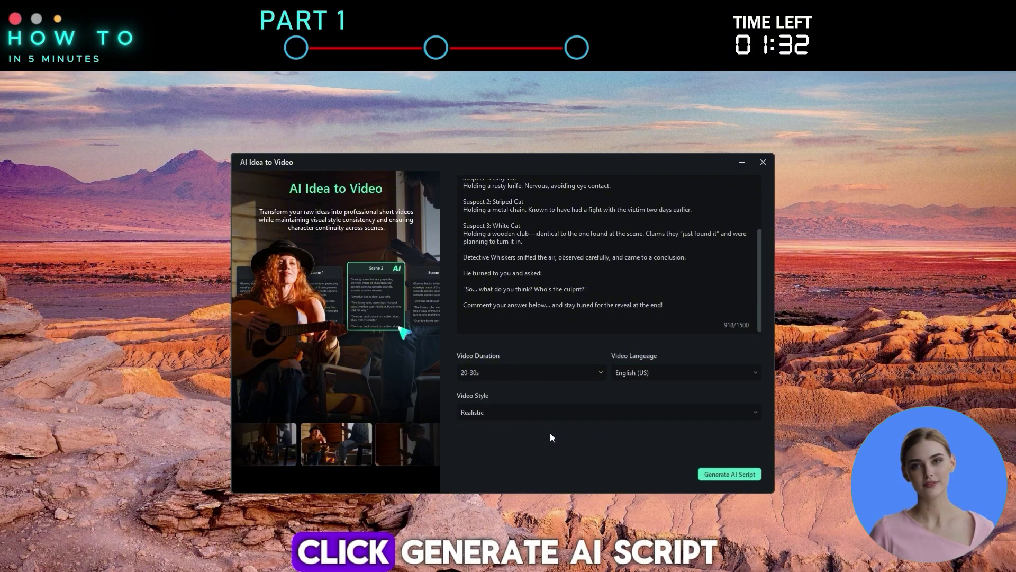
{"action": "left_click", "coordinate": [733, 477]}
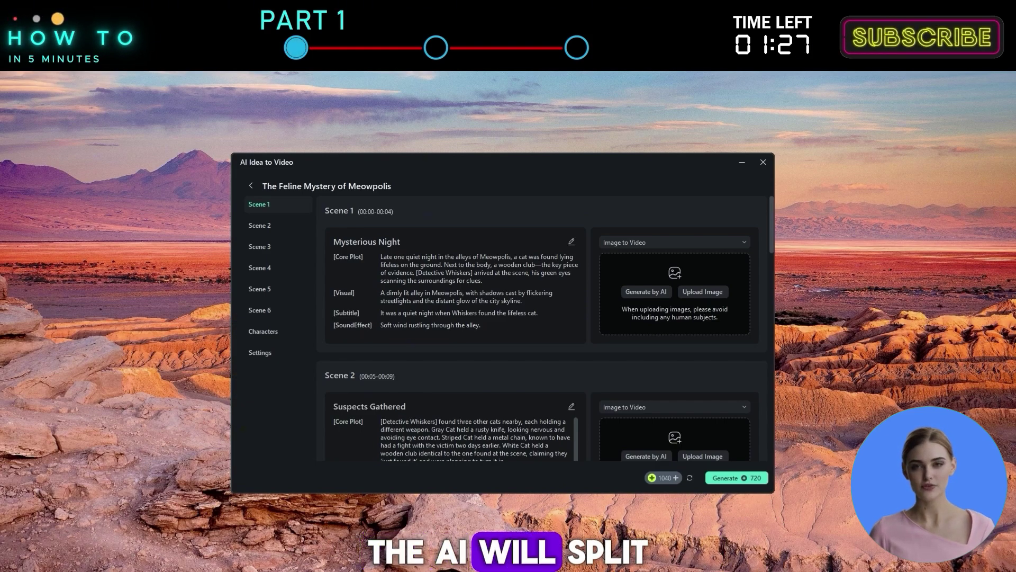
Edit Scene 1's scene text and sound effect fields, then confirm the changes.
{"action": "scroll", "coordinate": [614, 350], "scroll_direction": "down", "scroll_amount": 5}
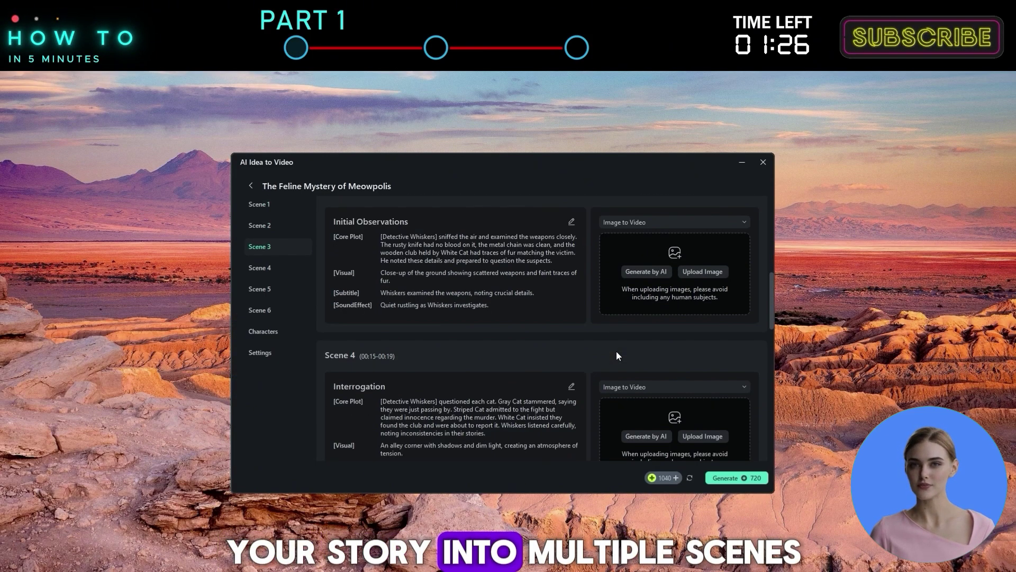
{"action": "scroll", "coordinate": [616, 351], "scroll_direction": "up", "scroll_amount": 4}
{"action": "left_click", "coordinate": [269, 205]}
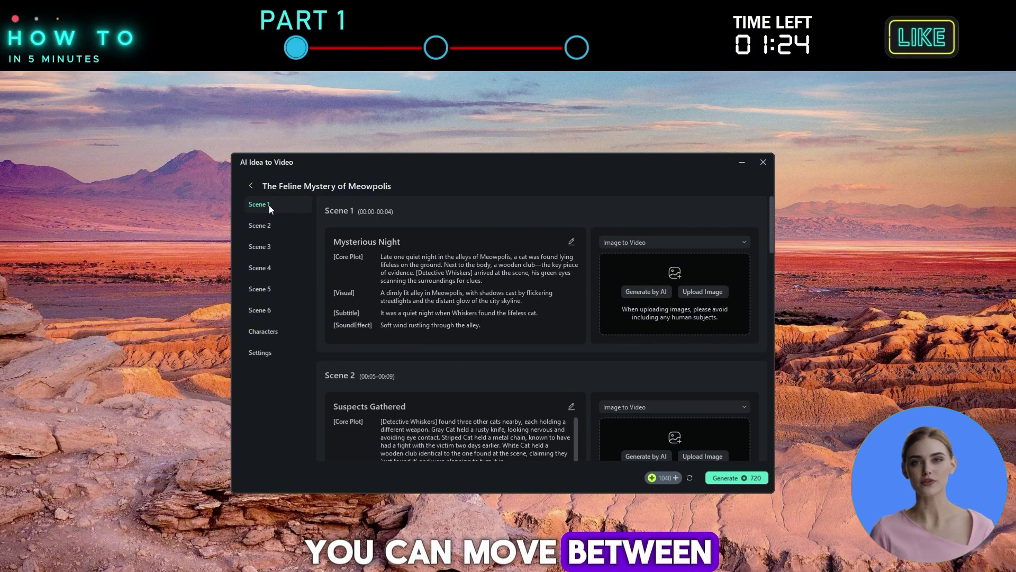
{"action": "left_click", "coordinate": [568, 241]}
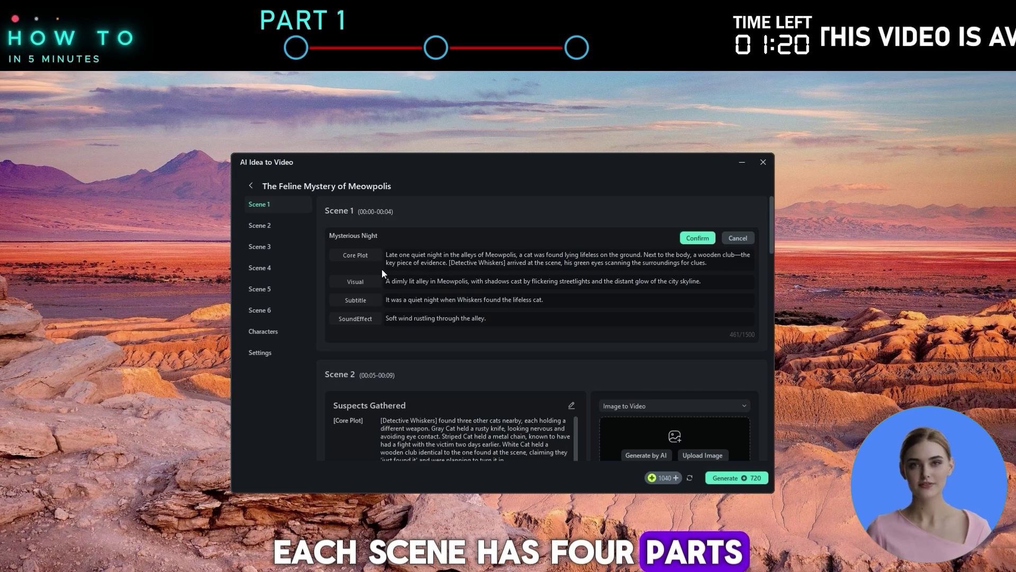
{"action": "left_click", "coordinate": [496, 300]}
{"action": "left_click", "coordinate": [499, 321]}
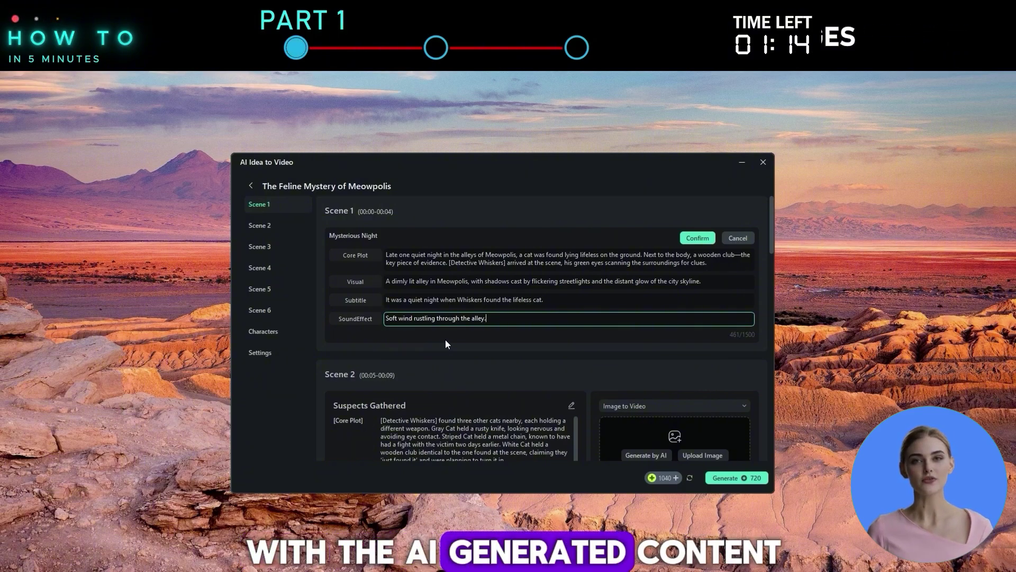
{"action": "left_click", "coordinate": [698, 239]}
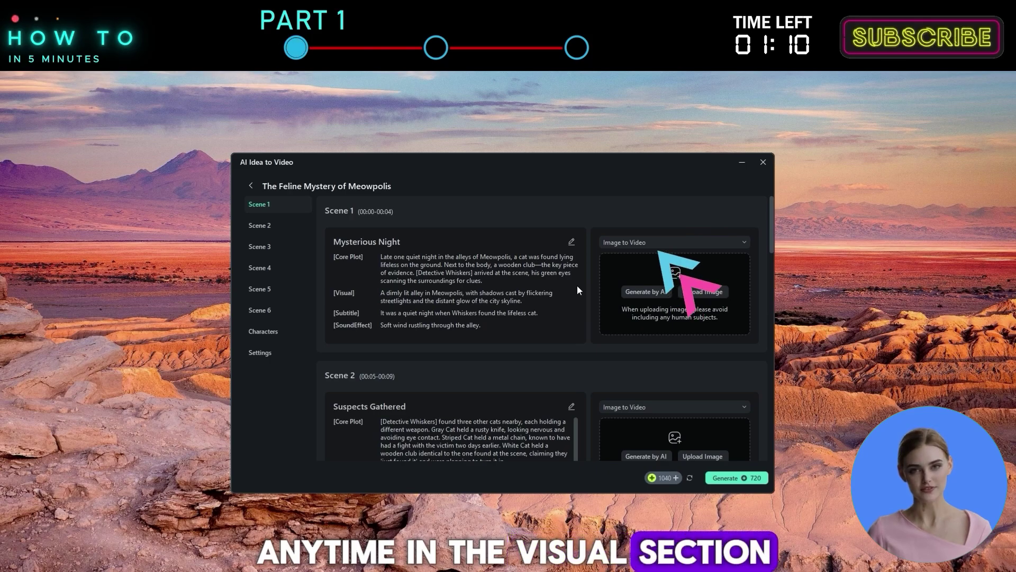
Keep Image to Video for Scene 1 and start AI image generation.
{"action": "left_click", "coordinate": [653, 244]}
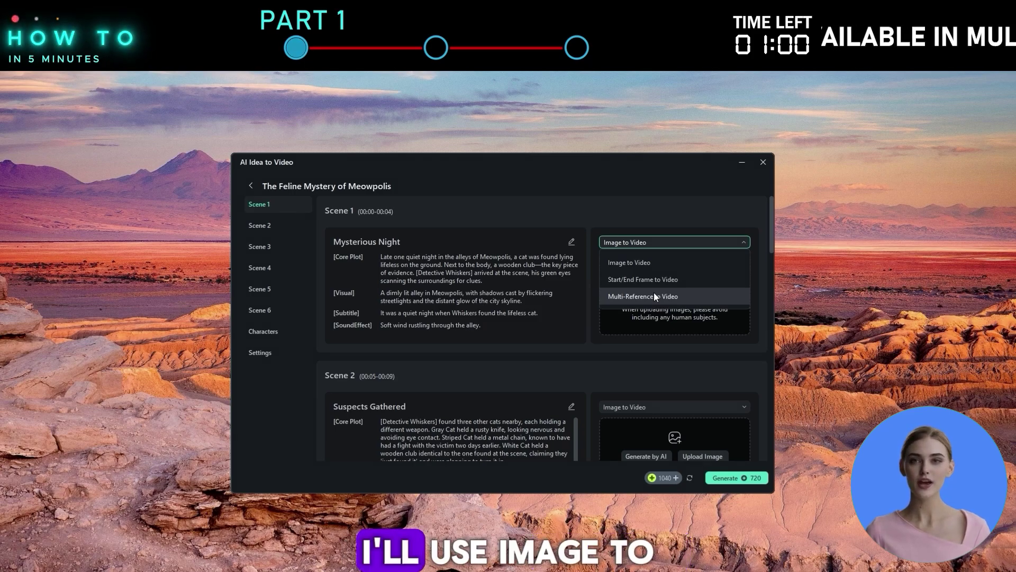
{"action": "left_click", "coordinate": [643, 263]}
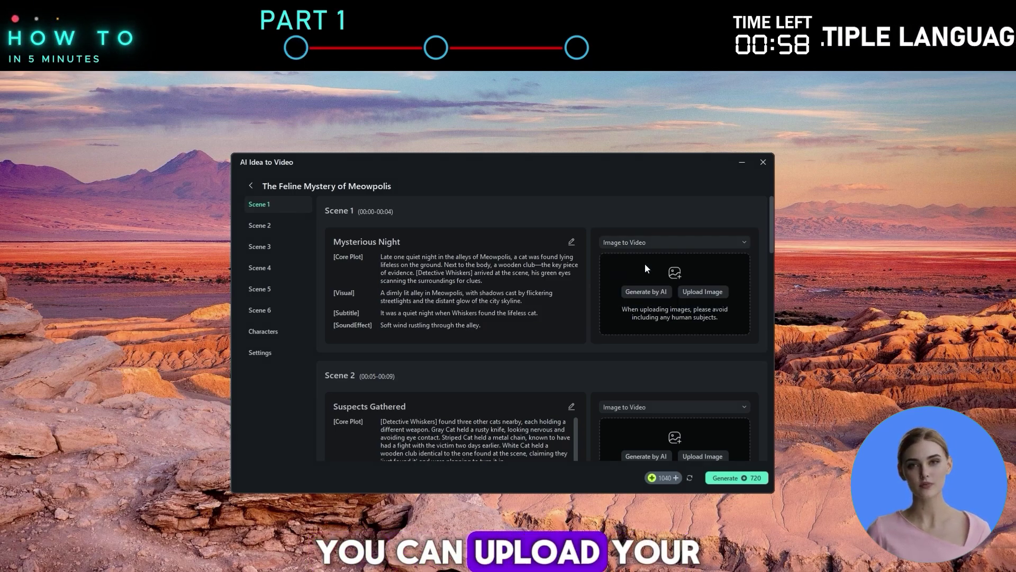
{"action": "left_click", "coordinate": [649, 291]}
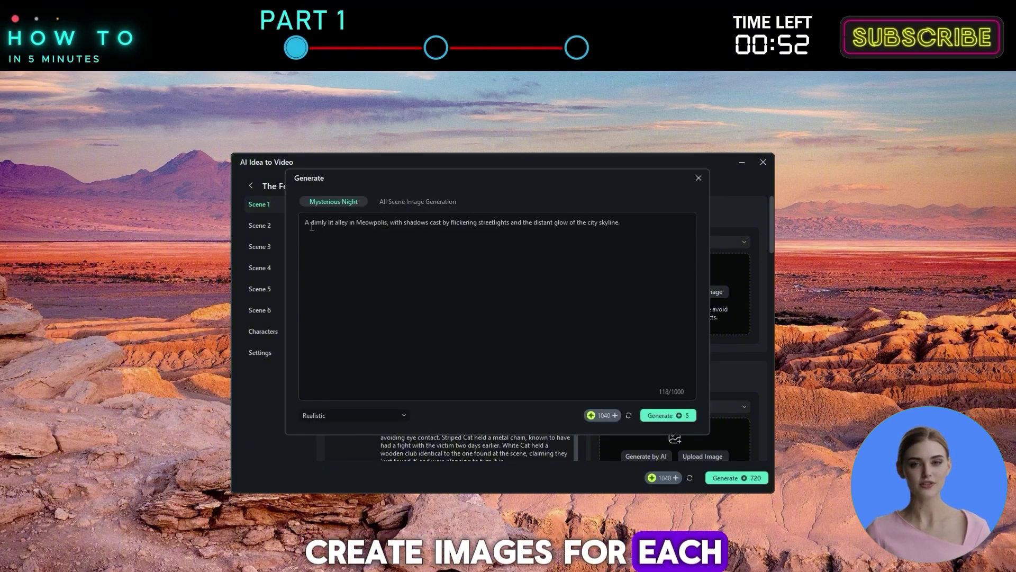
Generate Realistic images for the Mysterious Night prompt and use the third alley image for Scene 1.
{"action": "left_click", "coordinate": [425, 203]}
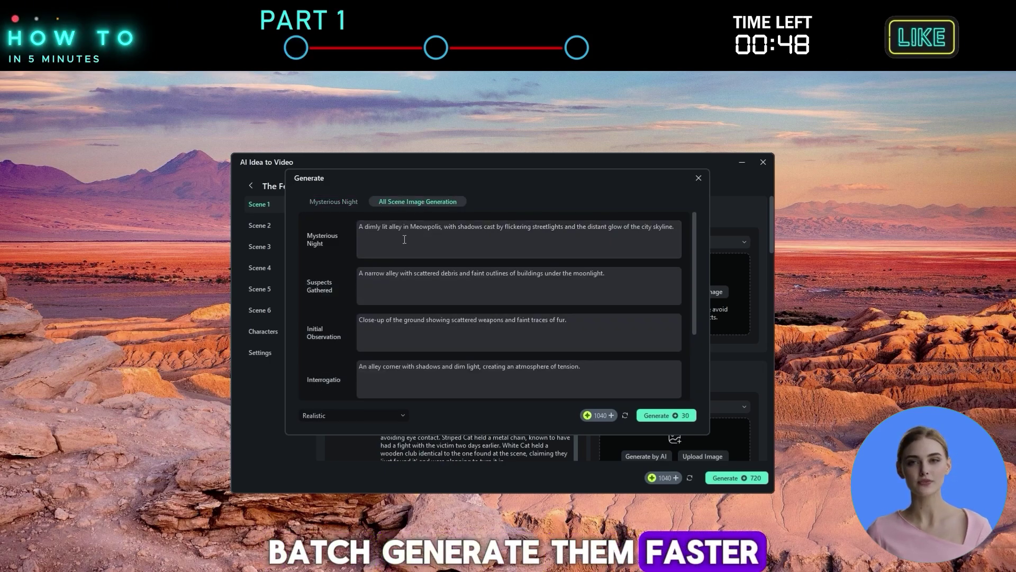
{"action": "left_click", "coordinate": [336, 201]}
{"action": "left_click", "coordinate": [398, 417]}
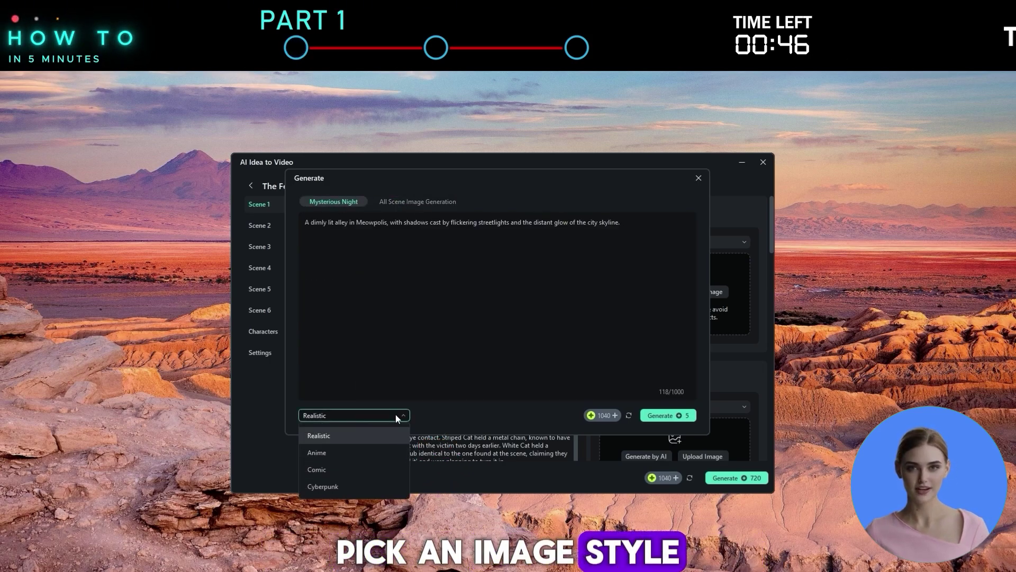
{"action": "left_click", "coordinate": [386, 478]}
{"action": "left_click", "coordinate": [665, 417]}
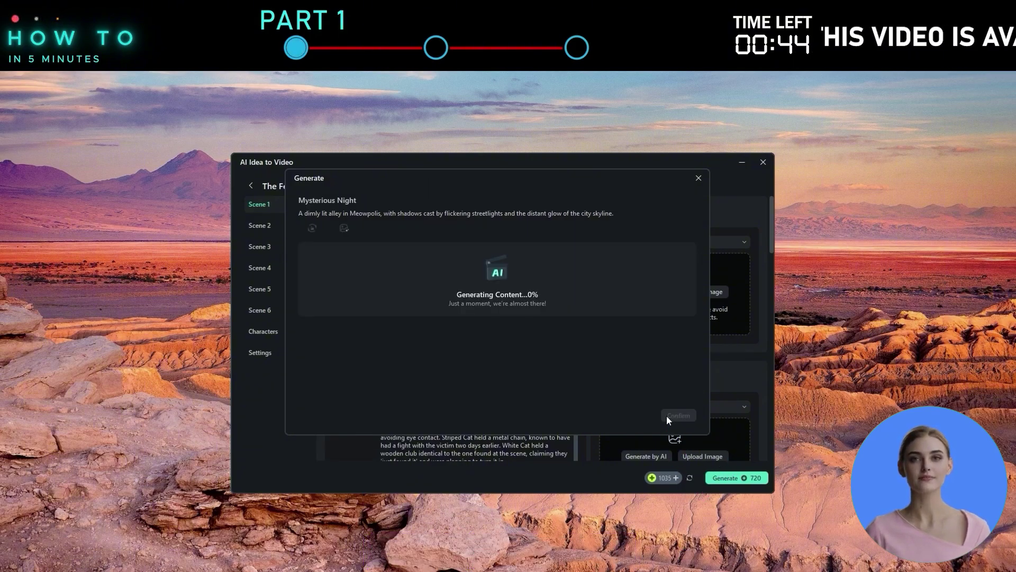
{"action": "left_click", "coordinate": [499, 302]}
{"action": "left_click", "coordinate": [680, 416]}
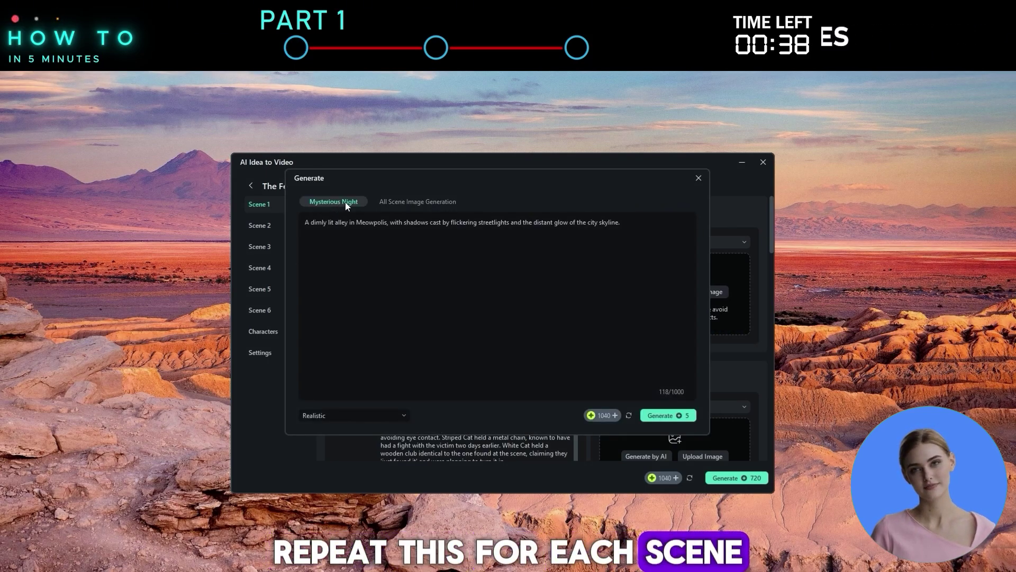
{"action": "left_click", "coordinate": [419, 202]}
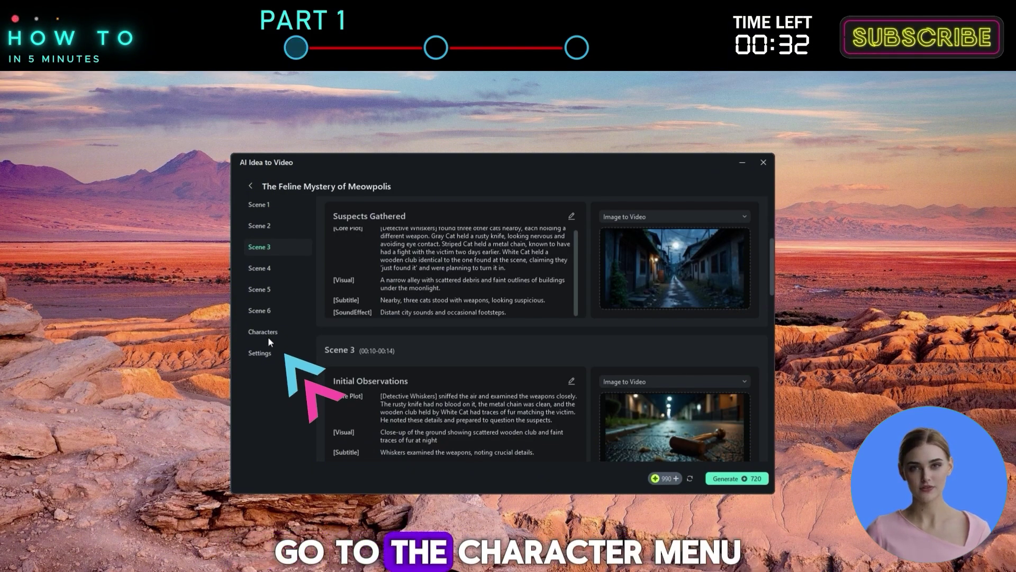
Generate a Detective Whiskers character image from a pasted description and confirm it.
{"action": "left_click", "coordinate": [268, 333]}
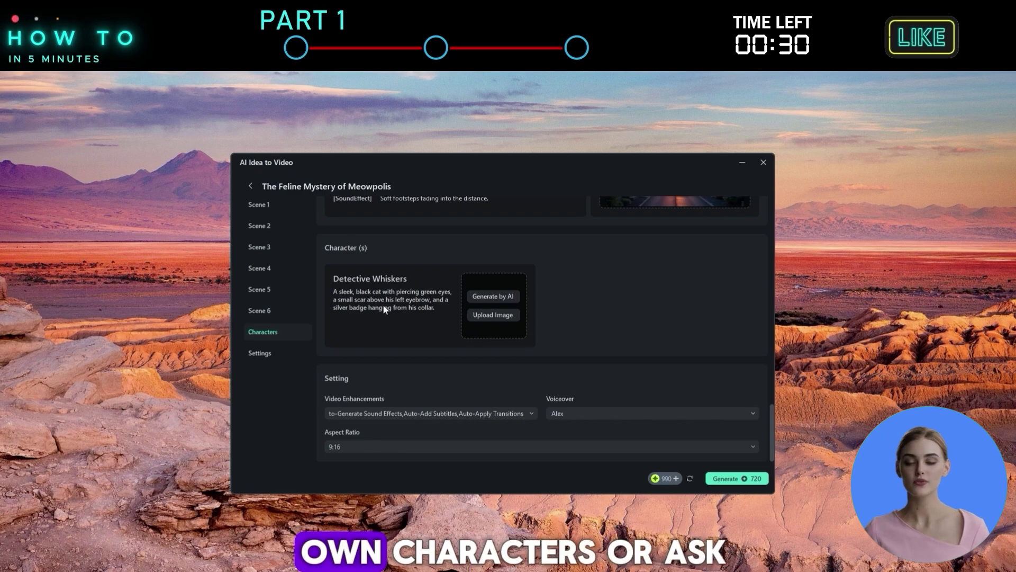
{"action": "left_click", "coordinate": [493, 296]}
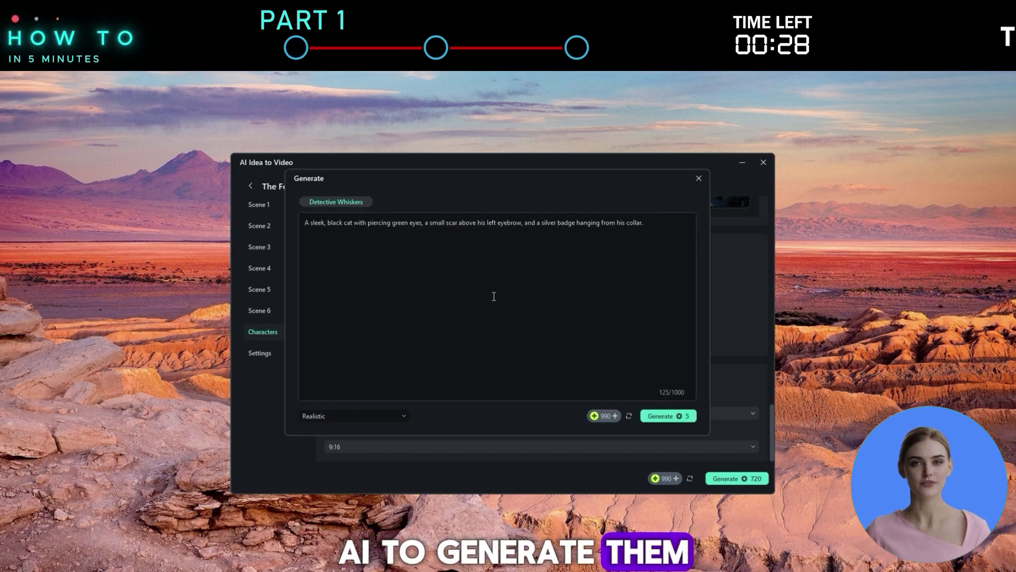
{"action": "type", "text": "wearing a classic brown trench coat and a matching detective fedora hat, holding a small magnifying glass in one paw. The cat has sharp, intelligent eyes, a small notebook tucked into its coat, and a serious expression. Dim streetlights cast shadows on the wet cobblestone ground. Behind the cat, a faint silhouette of a crime scene with yellow police tape. The atmosphere is noir, moody, cinematic, with mist in the air — highly detailed, realistic fur texture, dramatic lighting, 4K, ultra-realistic style."}
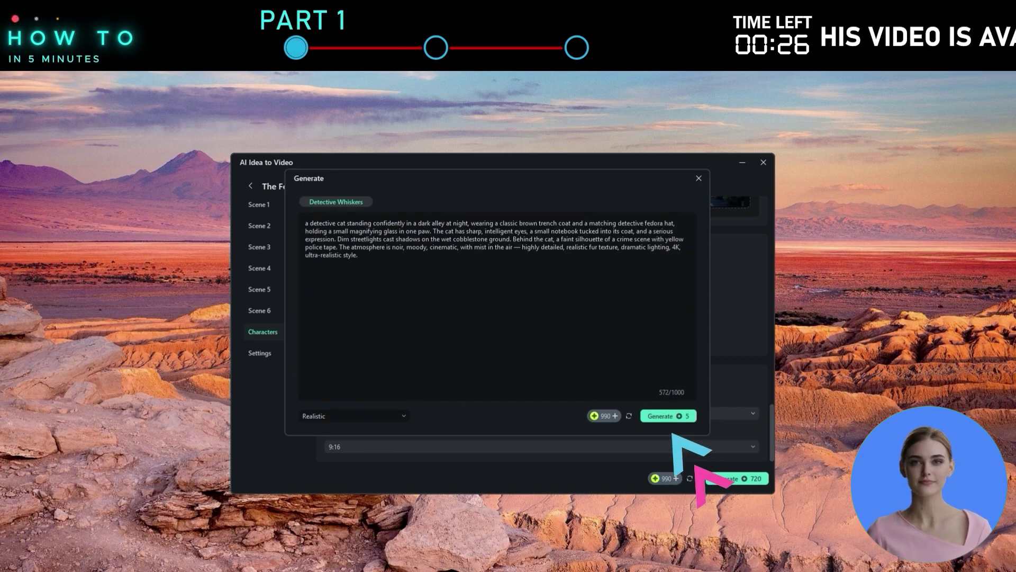
{"action": "left_click", "coordinate": [668, 417]}
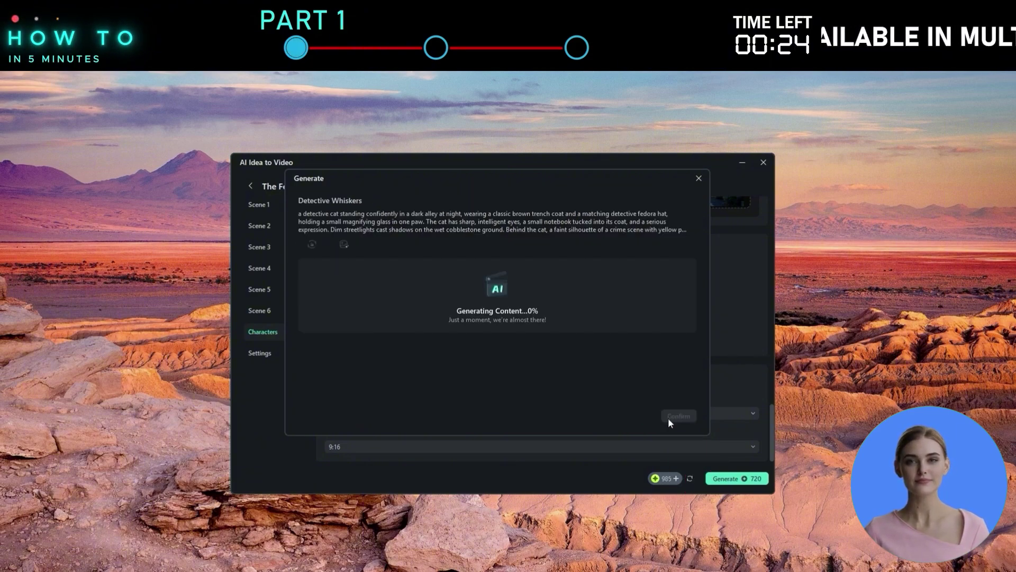
{"action": "left_click", "coordinate": [674, 414]}
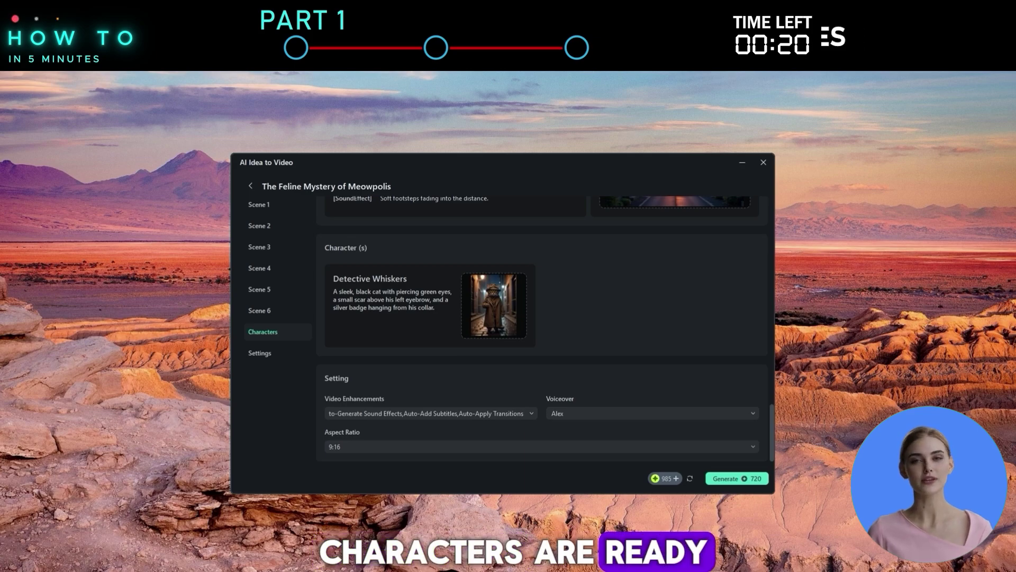
Keep all three video enhancements, choose Olivia as voiceover and 16:9 aspect ratio.
{"action": "left_click", "coordinate": [460, 414]}
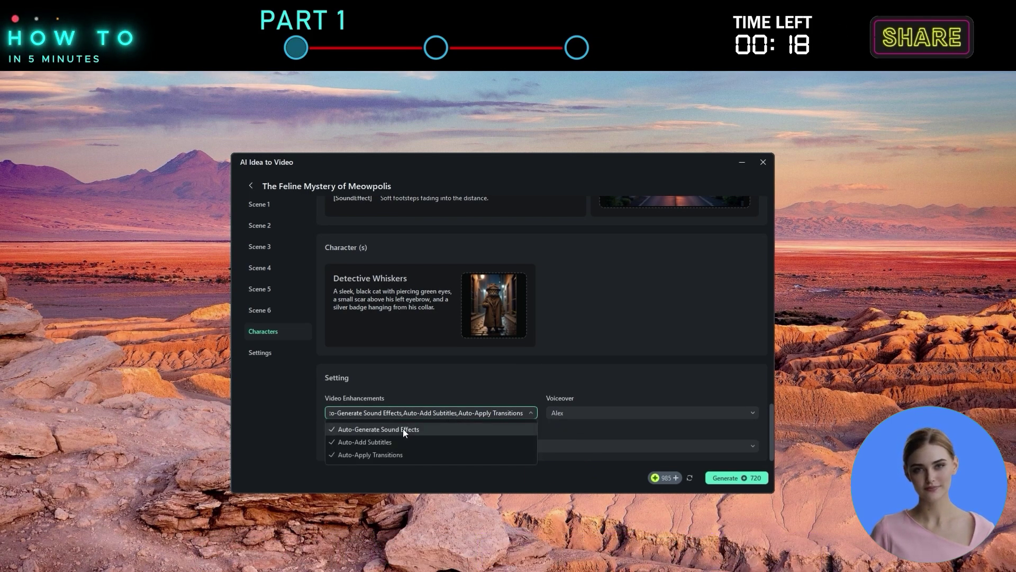
{"action": "left_click", "coordinate": [423, 413]}
{"action": "left_click", "coordinate": [585, 415]}
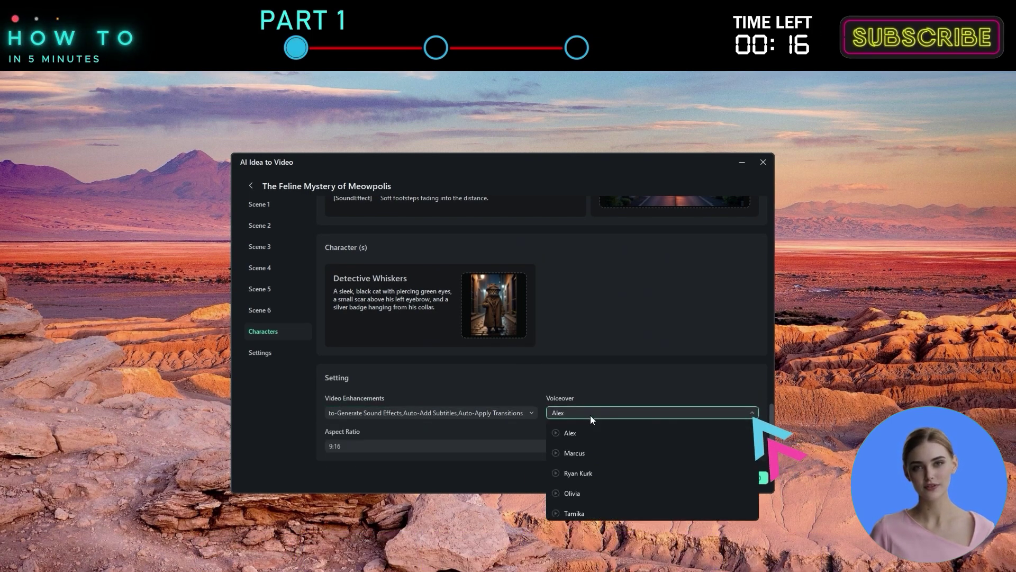
{"action": "left_click", "coordinate": [557, 490]}
{"action": "left_click", "coordinate": [386, 447]}
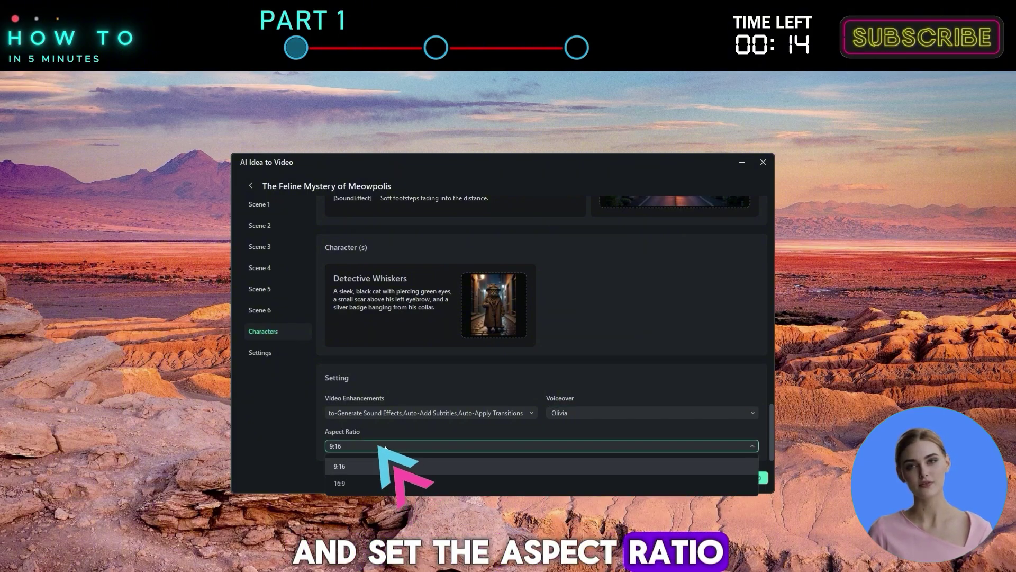
{"action": "left_click", "coordinate": [386, 481]}
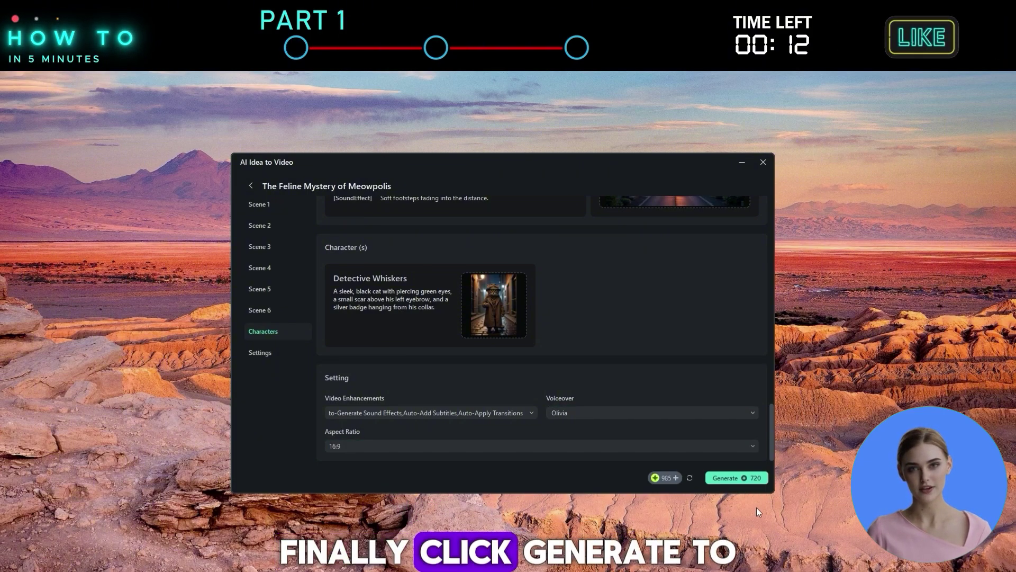
Generate the 24-second detective-cat story video and let it open in the editor.
{"action": "left_click", "coordinate": [733, 478]}
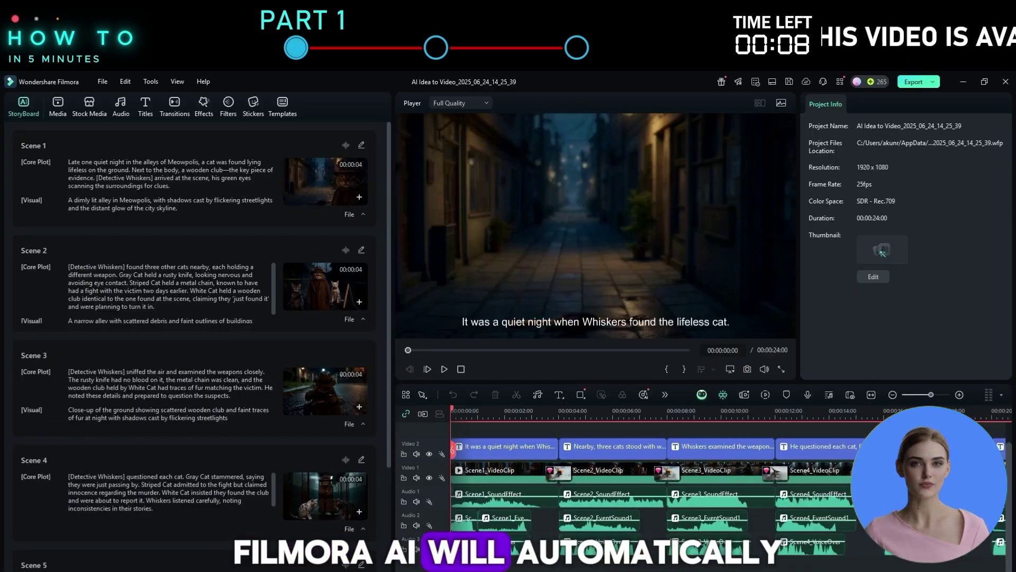
{"action": "scroll", "coordinate": [221, 325], "scroll_direction": "down", "scroll_amount": 5}
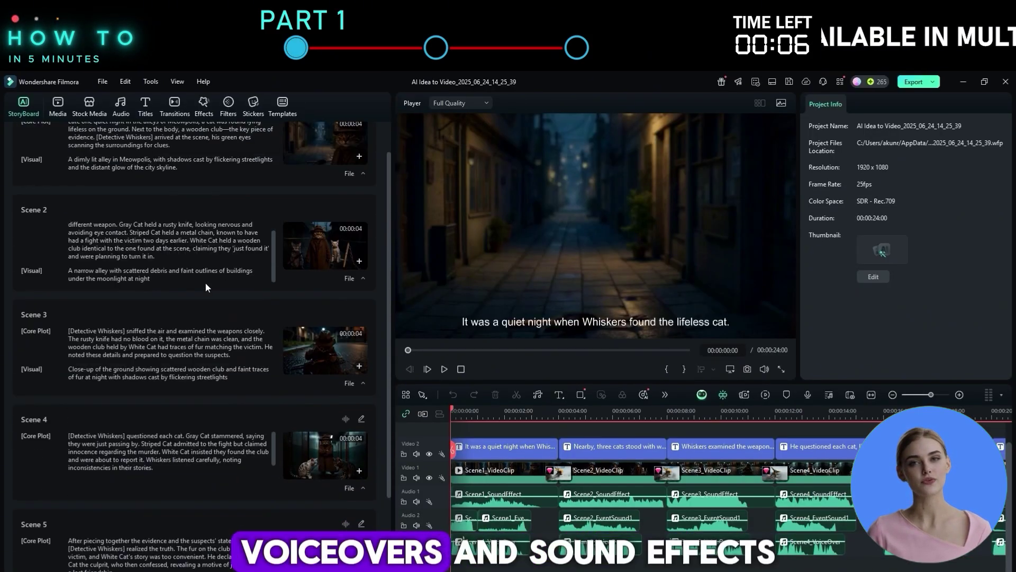
{"action": "scroll", "coordinate": [207, 286], "scroll_direction": "up", "scroll_amount": 5}
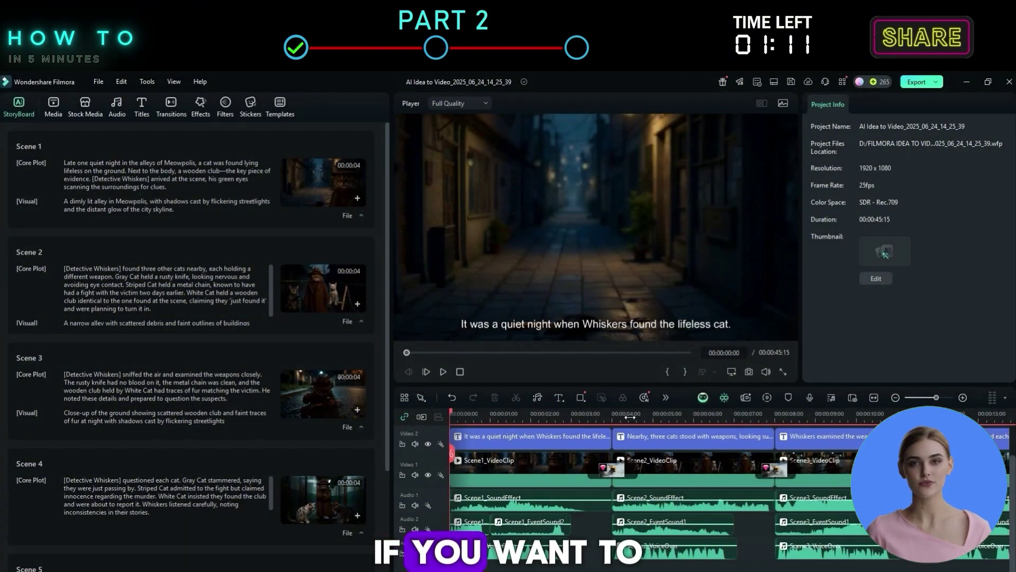
Open Scene 2 for editing and remove its current image.
{"action": "left_click", "coordinate": [629, 416]}
{"action": "left_click_drag", "start_coordinate": [664, 419], "coordinate": [620, 415]}
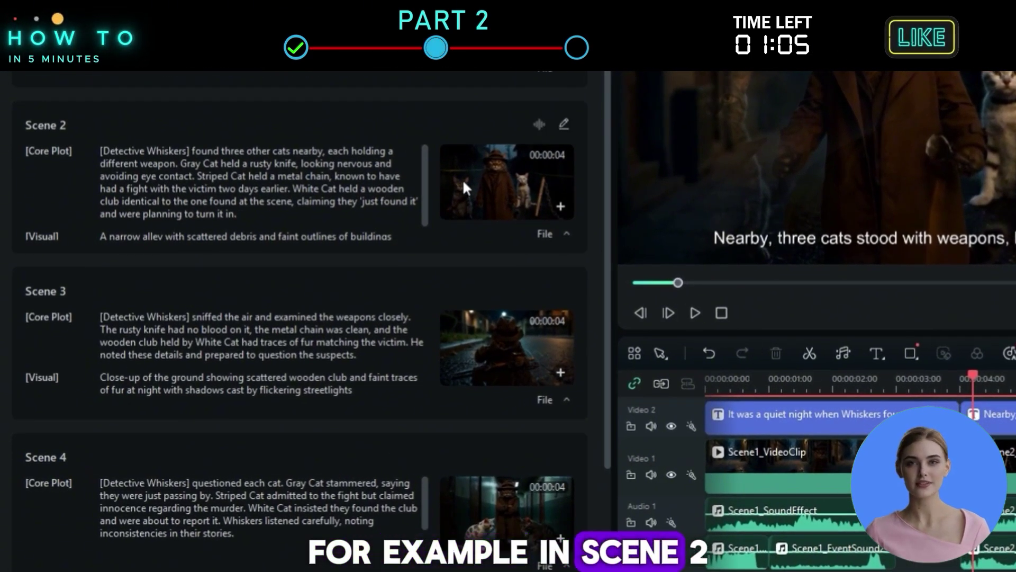
{"action": "left_click", "coordinate": [563, 125]}
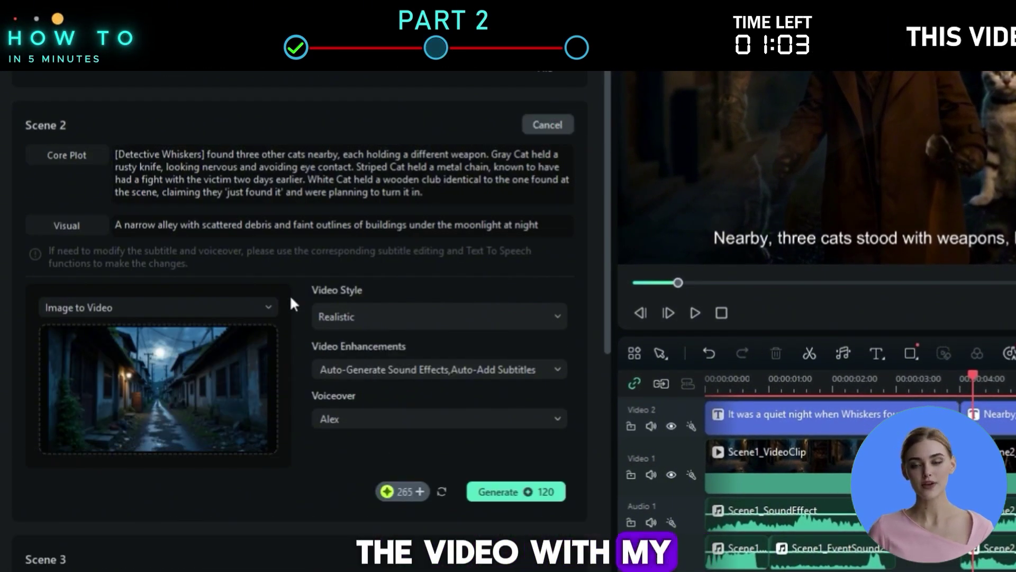
{"action": "left_click", "coordinate": [170, 386]}
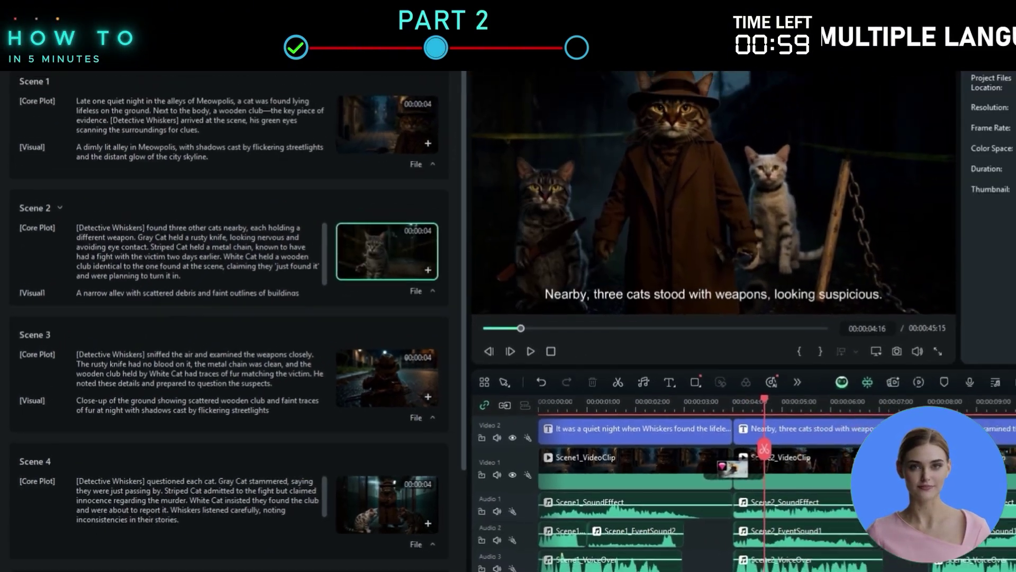
Preview the opening and delete Scene 1's two event sound clips on Audio 2.
{"action": "left_click_drag", "start_coordinate": [764, 407], "coordinate": [796, 422]}
{"action": "left_click_drag", "start_coordinate": [664, 431], "coordinate": [643, 433]}
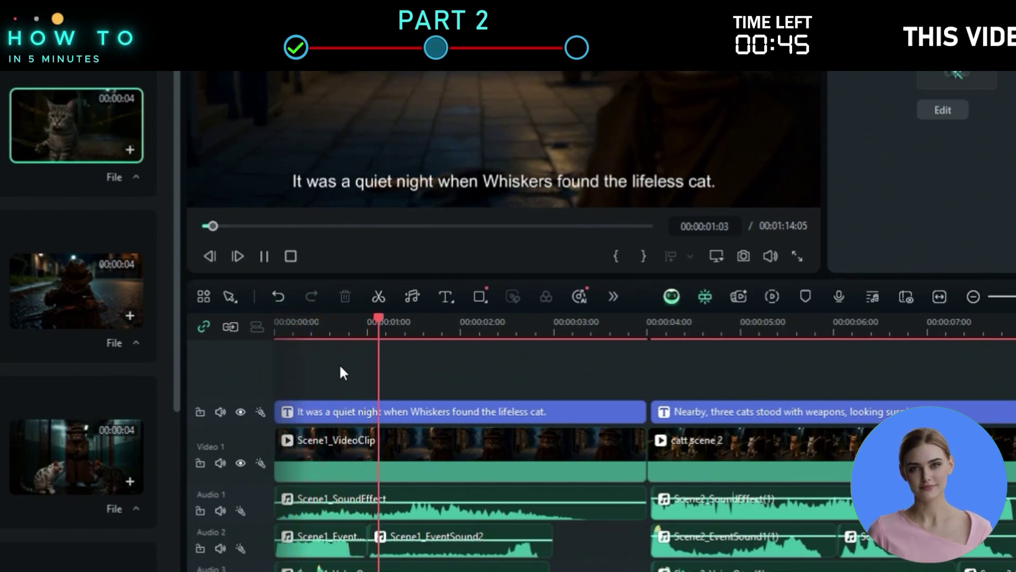
{"action": "key", "text": "space"}
{"action": "left_click", "coordinate": [320, 536]}
{"action": "left_click", "coordinate": [434, 536], "text": "ctrl"}
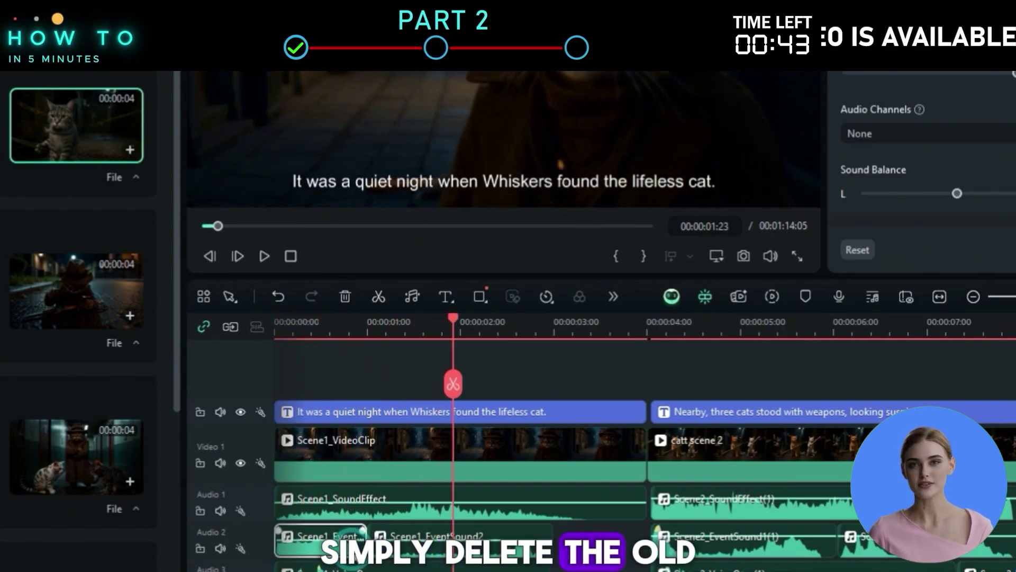
{"action": "left_click", "coordinate": [345, 296]}
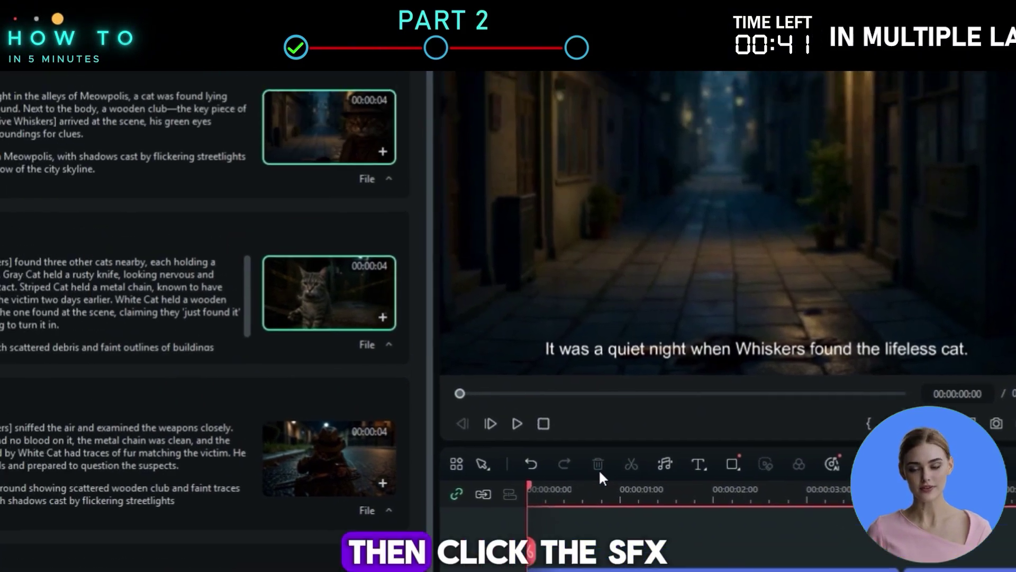
Generate a Scene 1 sound effect from 'low footsteps on concentrate with soft shoe scuffing'.
{"action": "left_click", "coordinate": [540, 188]}
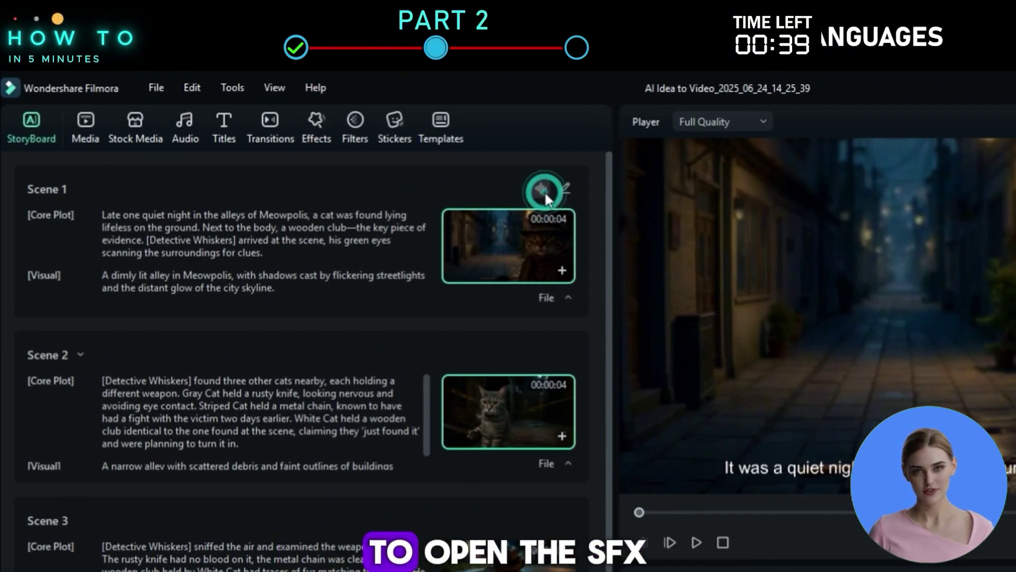
{"action": "type", "text": "low"}
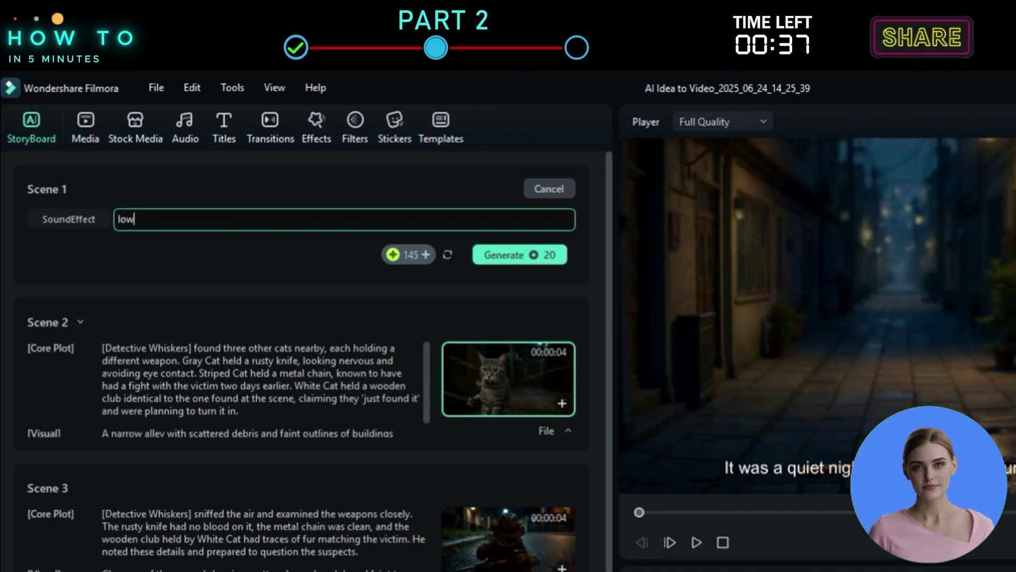
{"action": "type", "text": " footsteps on concentrate with soft s"}
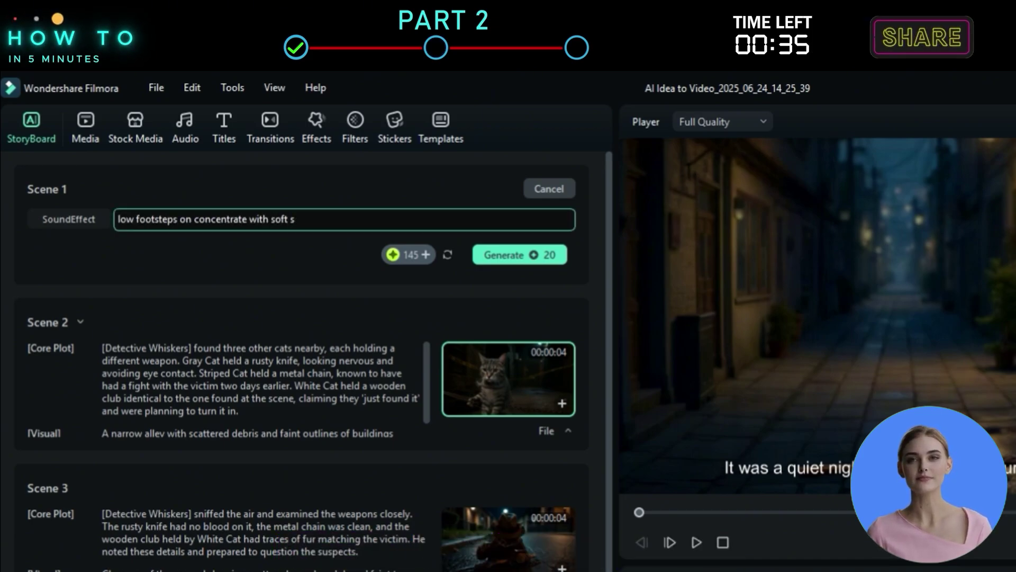
{"action": "type", "text": "hoe scuffing"}
{"action": "left_click", "coordinate": [524, 254]}
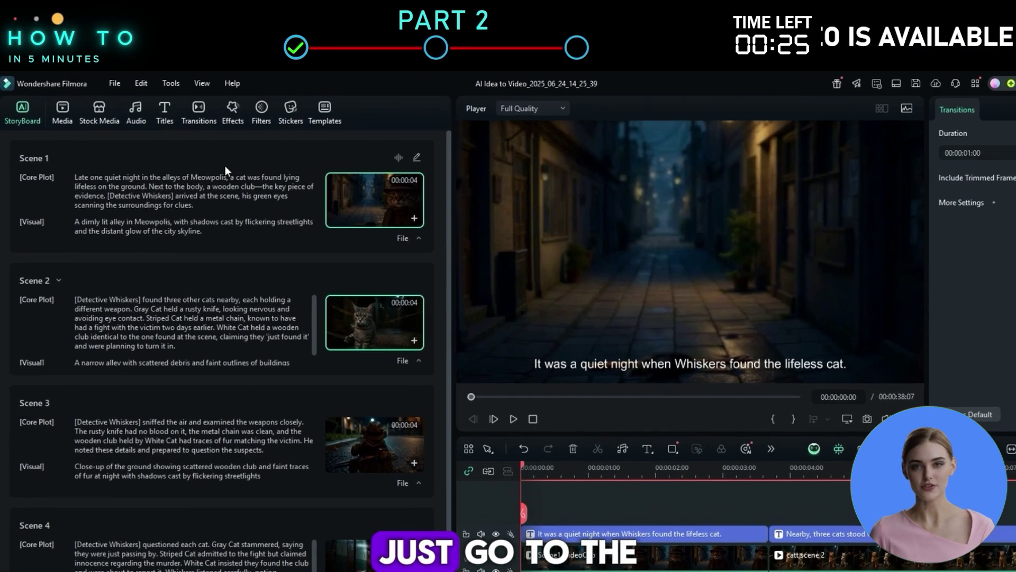
Place the Trending Dissolve 03 transition between the Scene 1 and Scene 2 clips.
{"action": "left_click", "coordinate": [198, 117]}
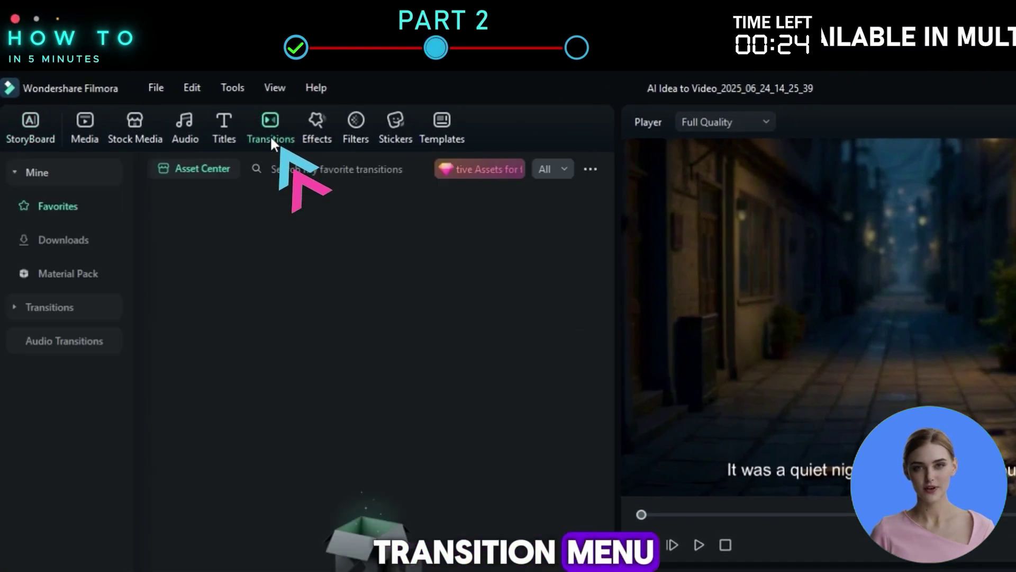
{"action": "left_click", "coordinate": [62, 310]}
{"action": "left_click", "coordinate": [223, 234]}
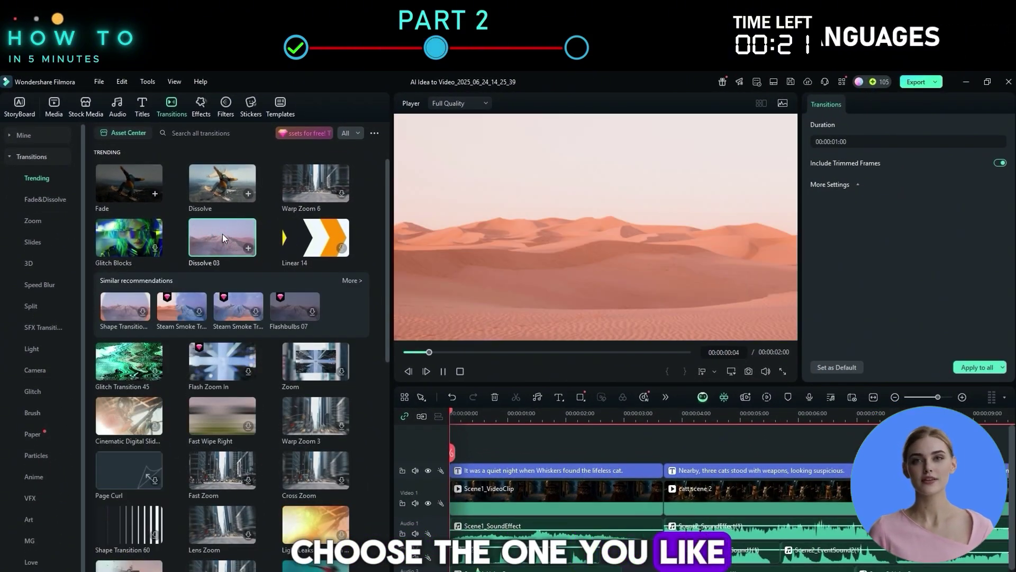
{"action": "left_click_drag", "start_coordinate": [222, 233], "coordinate": [652, 493]}
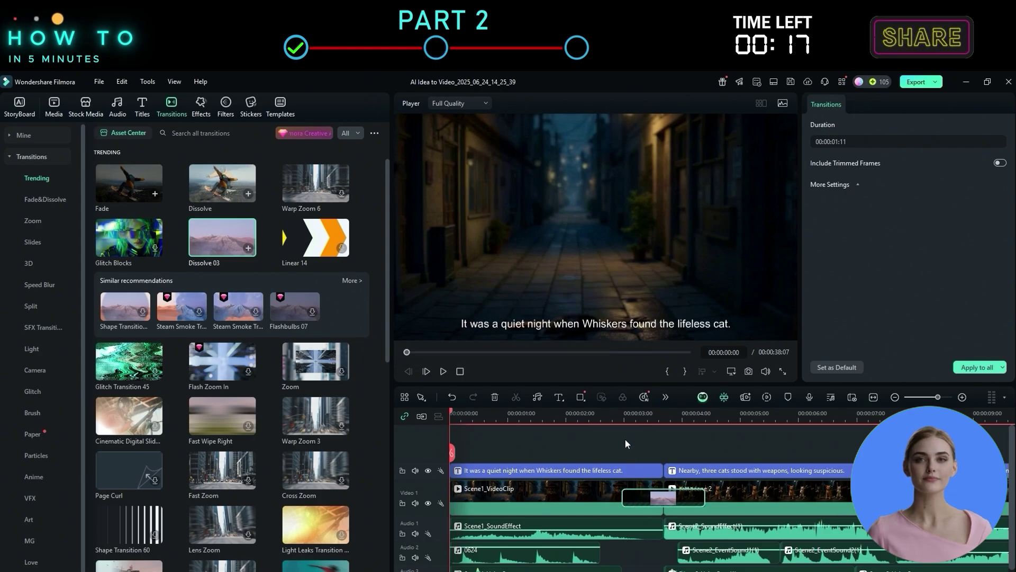
Play back from about 3 seconds to preview the new transition.
{"action": "left_click", "coordinate": [619, 420]}
{"action": "key", "text": "space"}
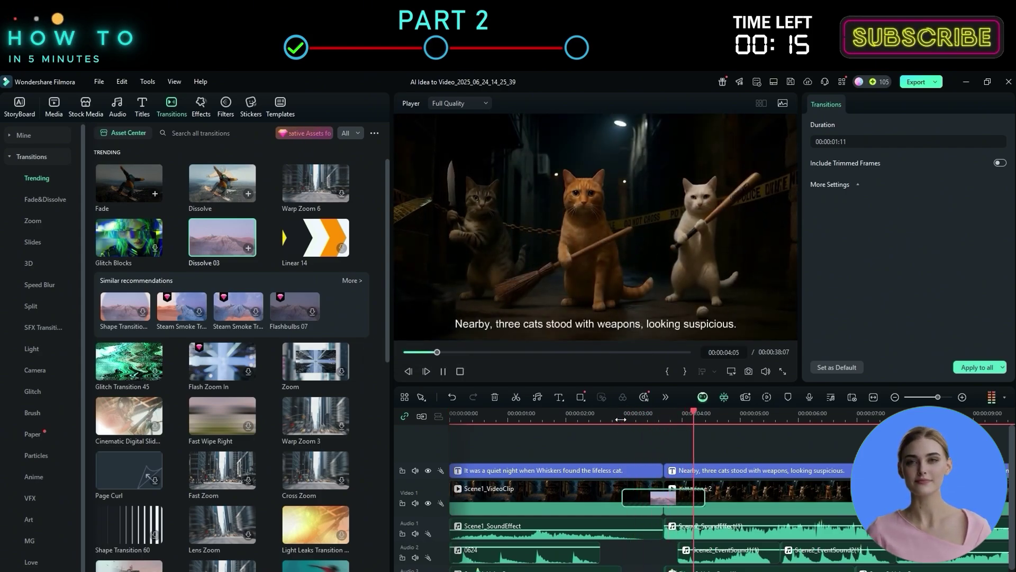
{"action": "key", "text": "space"}
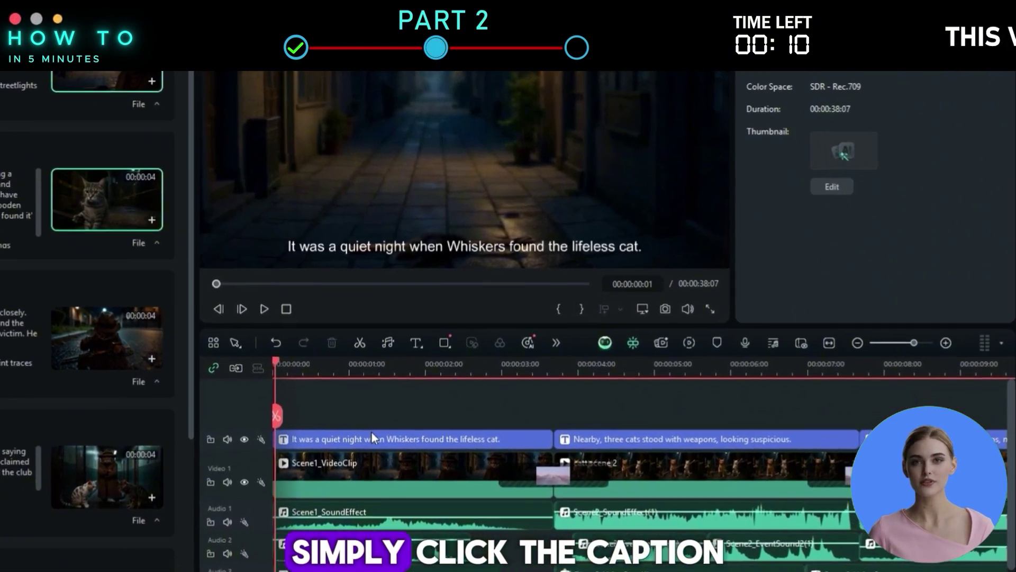
Give the first caption Arial Cursiva font, yellow-green colour and a Typewriter entrance animation.
{"action": "left_click", "coordinate": [524, 469]}
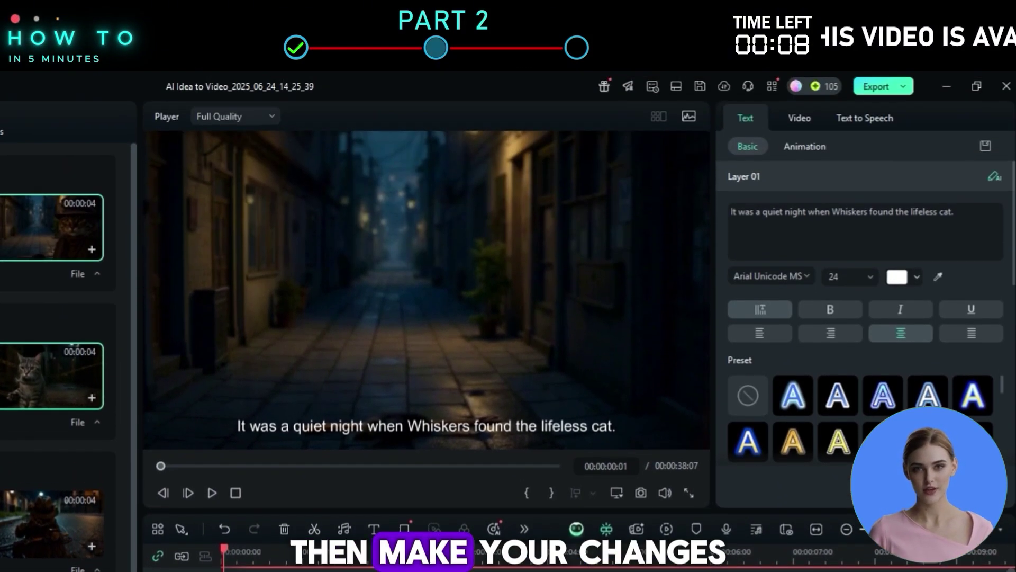
{"action": "left_click", "coordinate": [770, 276]}
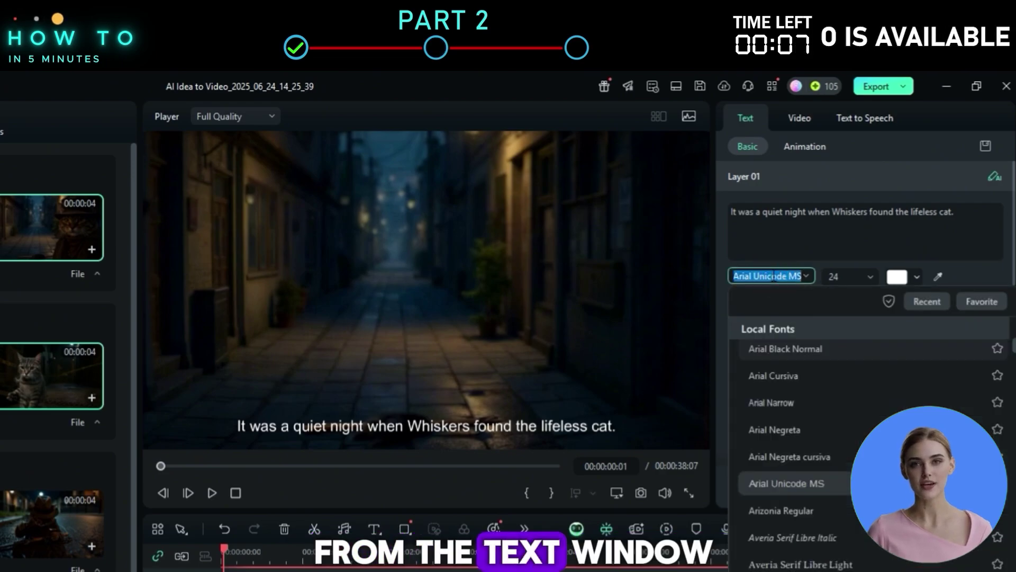
{"action": "left_click", "coordinate": [770, 385]}
{"action": "left_click", "coordinate": [916, 276]}
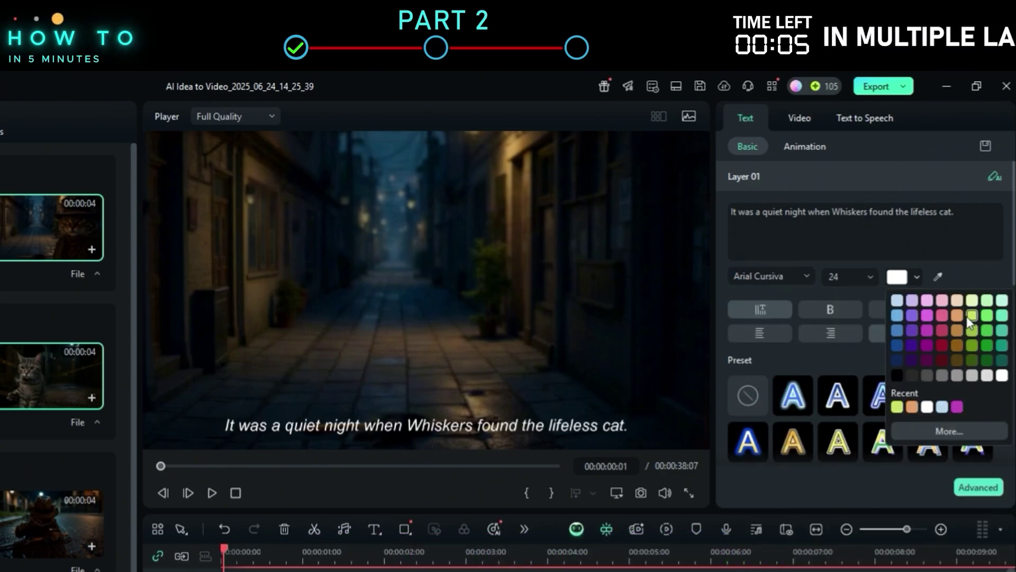
{"action": "left_click", "coordinate": [971, 316]}
{"action": "left_click", "coordinate": [835, 401]}
{"action": "left_click", "coordinate": [763, 401]}
{"action": "left_click", "coordinate": [917, 276]}
{"action": "left_click", "coordinate": [970, 316]}
{"action": "left_click", "coordinate": [805, 146]}
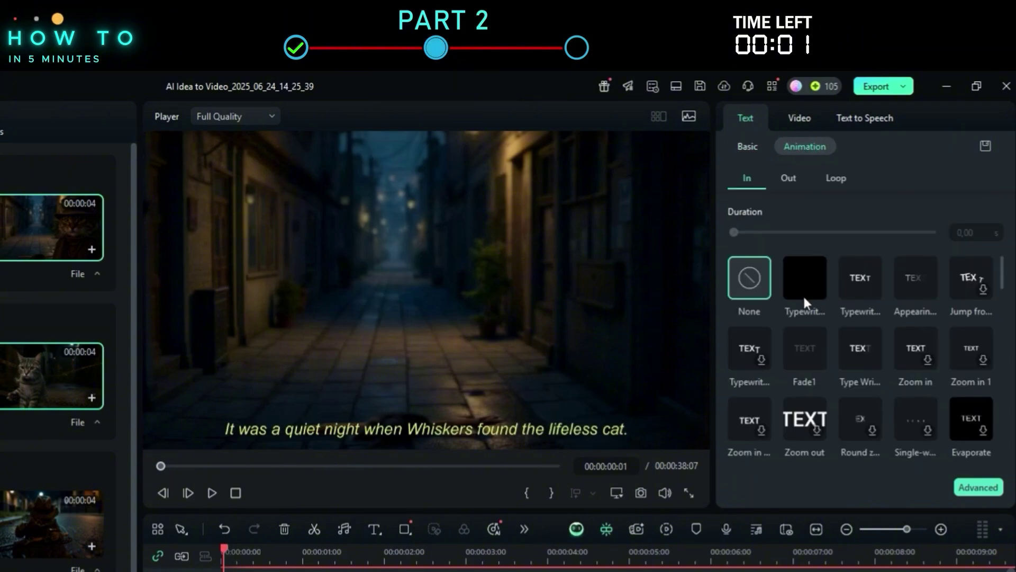
{"action": "left_click", "coordinate": [855, 291]}
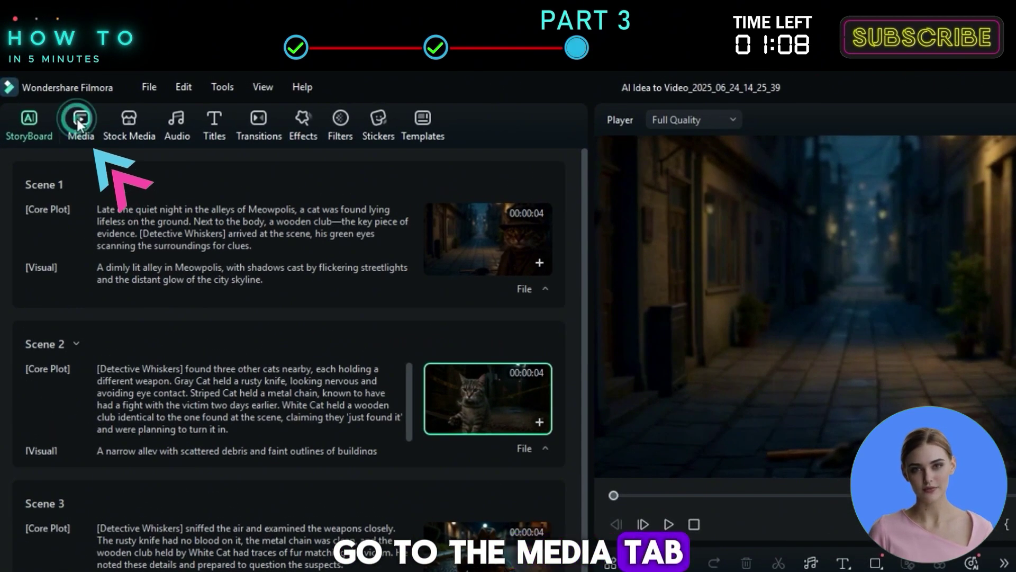
Drag the detective-cat image to the timeline start as an intro and delete its excess part.
{"action": "left_click", "coordinate": [80, 123]}
{"action": "left_click", "coordinate": [195, 218]}
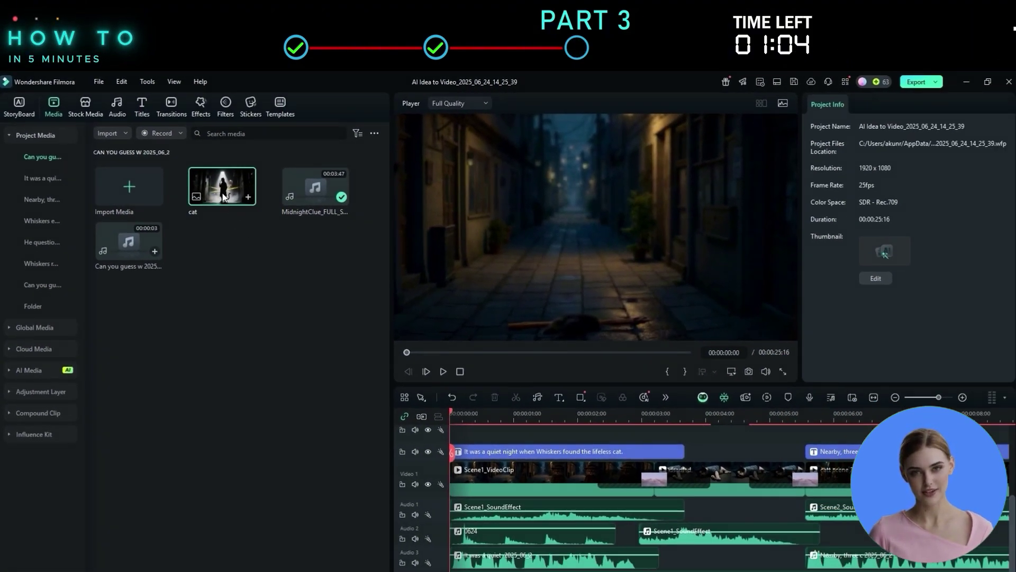
{"action": "left_click_drag", "start_coordinate": [464, 433], "coordinate": [529, 487]}
{"action": "left_click", "coordinate": [490, 427]}
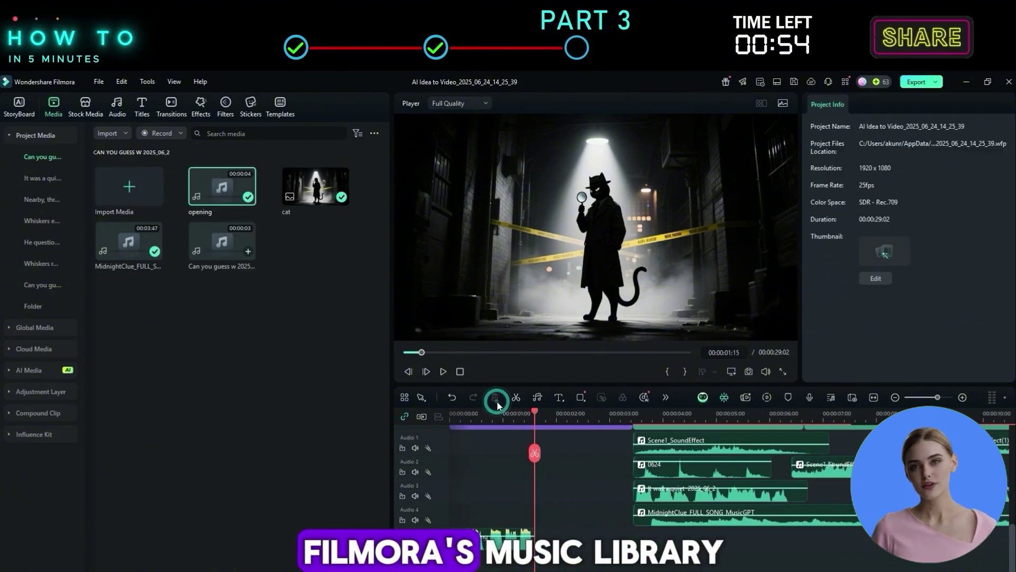
{"action": "left_click", "coordinate": [613, 474]}
{"action": "key", "text": "Delete"}
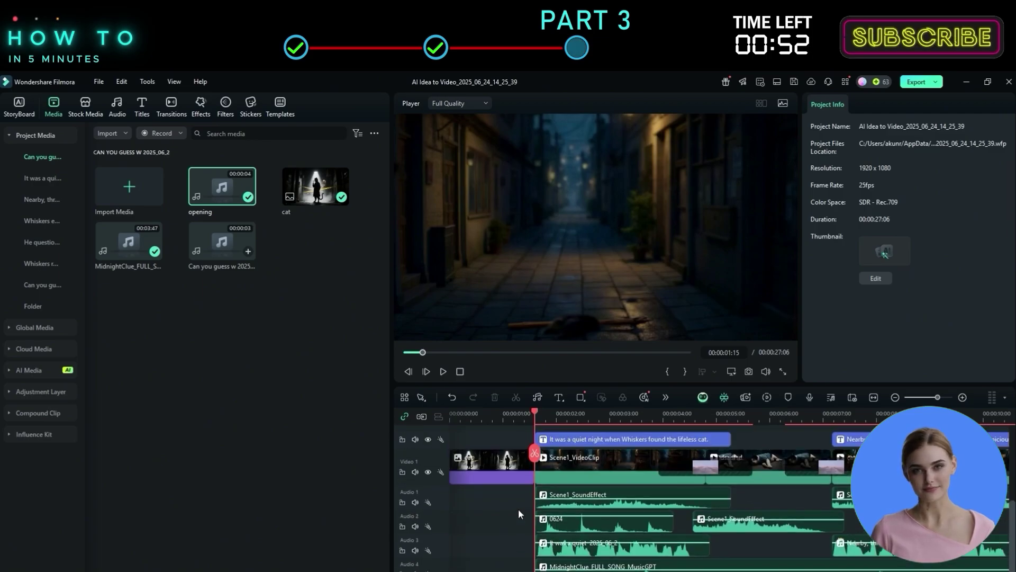
{"action": "left_click", "coordinate": [480, 419]}
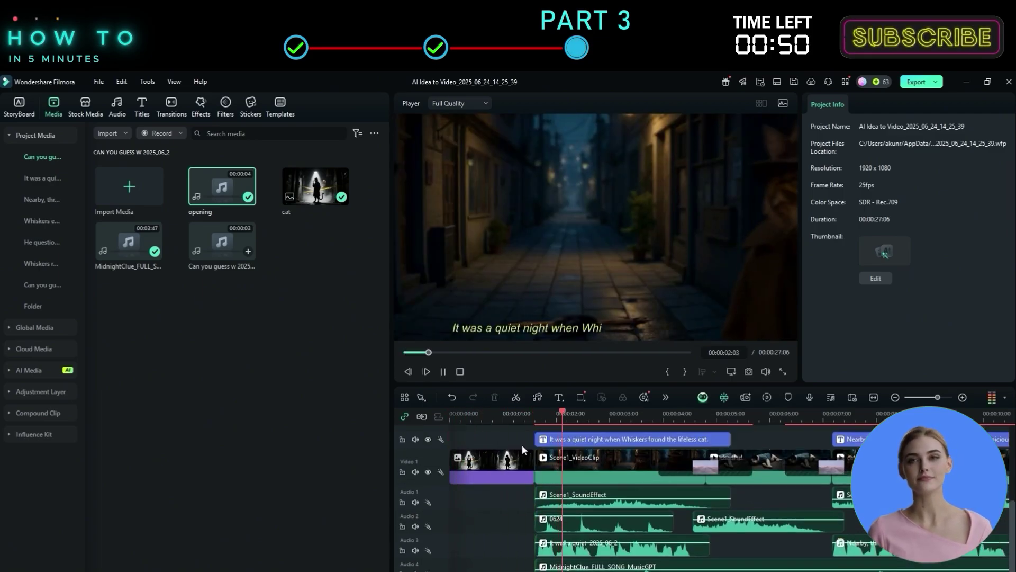
{"action": "left_click", "coordinate": [522, 458]}
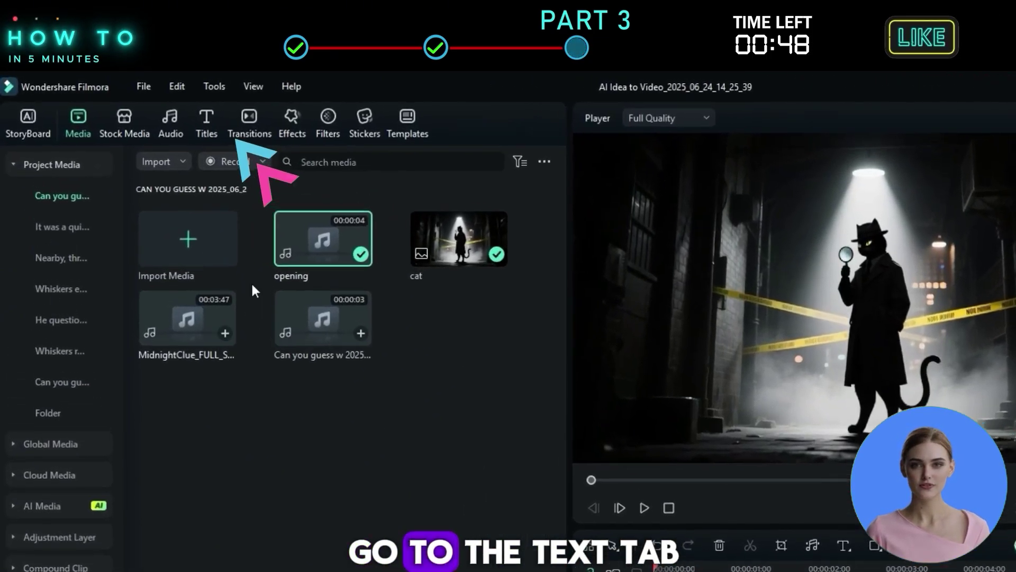
Place the Cartoon Texture 3D Title above the intro cat image on the timeline.
{"action": "left_click", "coordinate": [144, 105]}
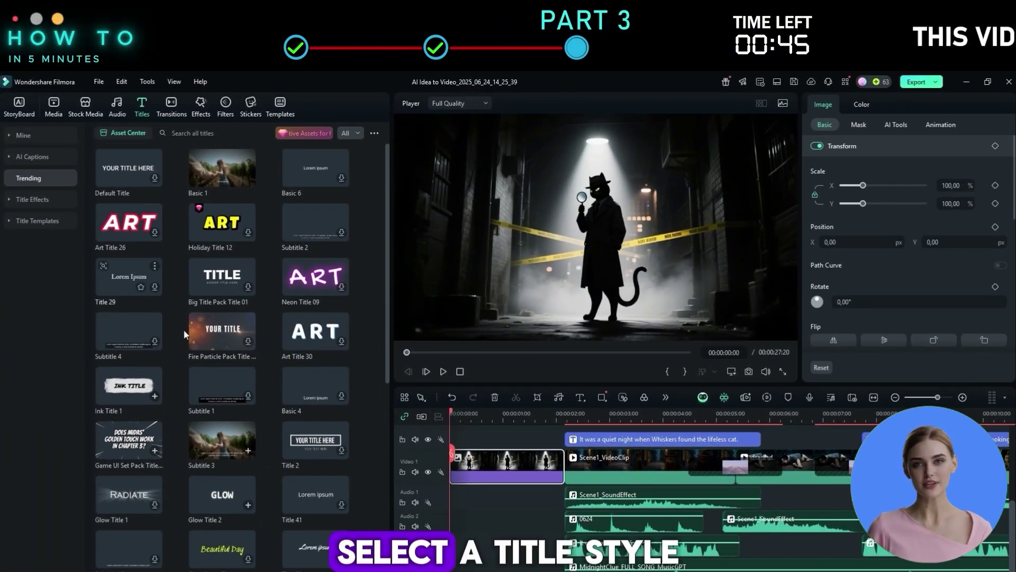
{"action": "scroll", "coordinate": [287, 485], "scroll_direction": "down", "scroll_amount": 3}
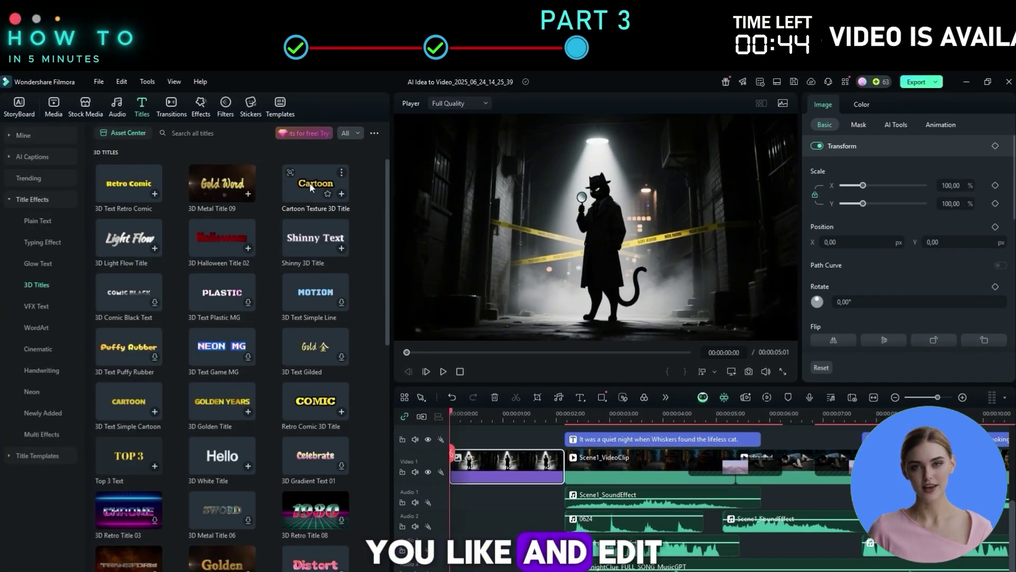
{"action": "left_click_drag", "start_coordinate": [315, 183], "coordinate": [346, 271]}
{"action": "left_click_drag", "start_coordinate": [449, 424], "coordinate": [455, 445]}
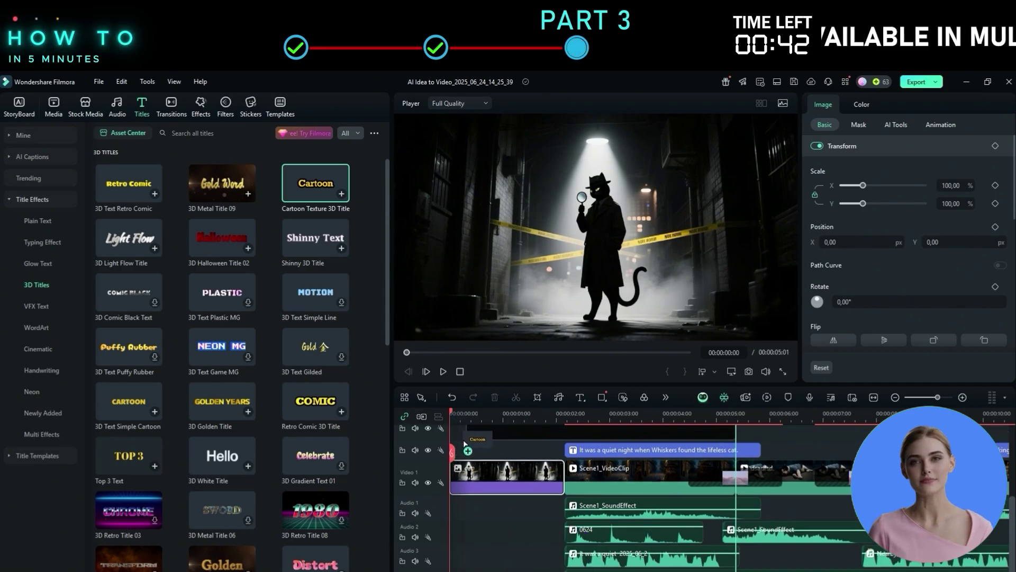
Change the title text to 'Detective Challenge', lengthen its clip, and play back the intro.
{"action": "double_click", "coordinate": [818, 172]}
{"action": "type", "text": "Detective Challenge"}
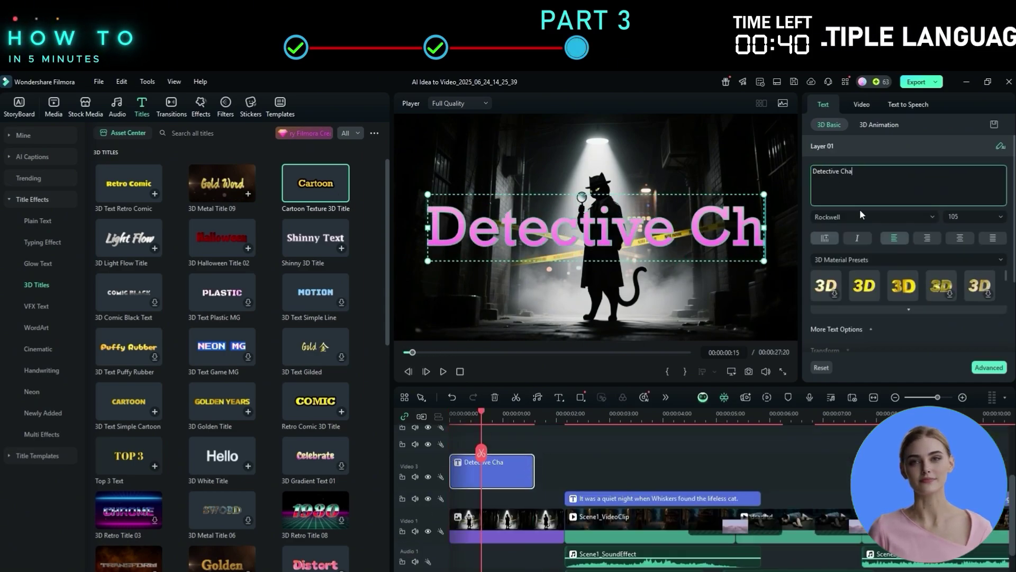
{"action": "left_click", "coordinate": [452, 422]}
{"action": "left_click", "coordinate": [508, 471]}
{"action": "left_click_drag", "start_coordinate": [534, 470], "coordinate": [560, 467]}
{"action": "key", "text": "space"}
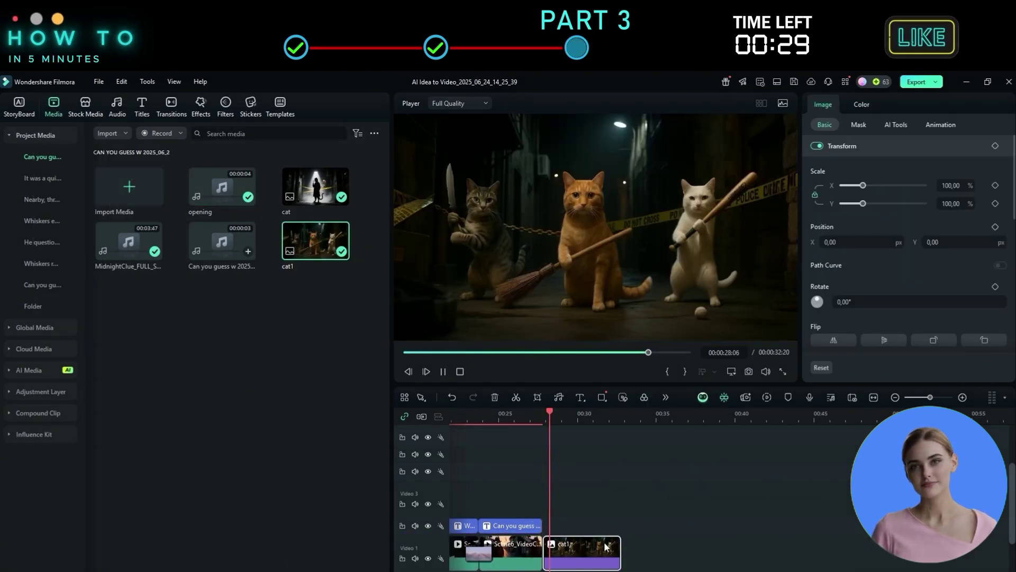
Enter the quiz question 'Wich cat is the real culprit?' and add the countdown clip.
{"action": "scroll", "coordinate": [606, 545], "scroll_direction": "up", "scroll_amount": 2}
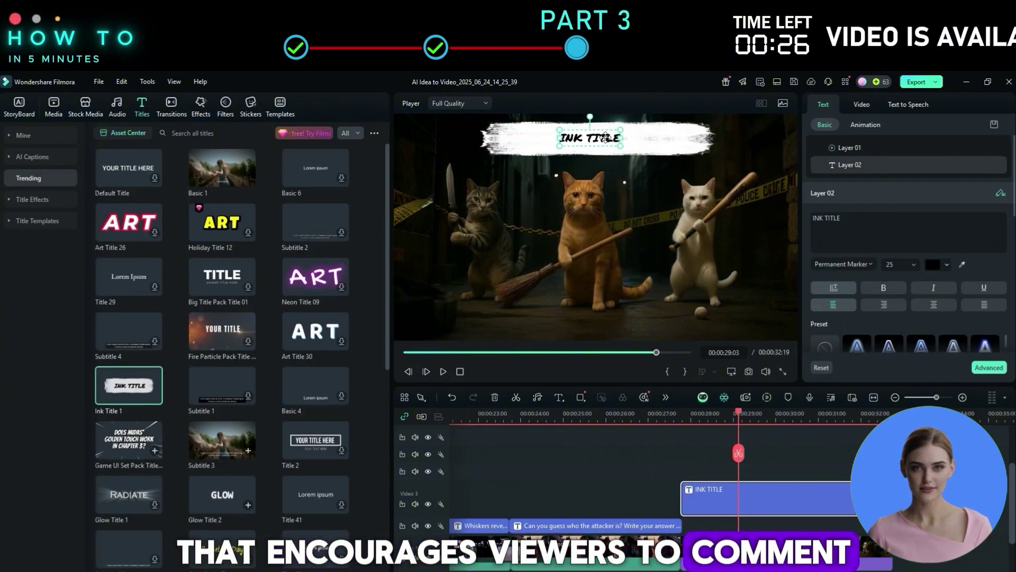
{"action": "type", "text": "Wich cat is the real culprit?"}
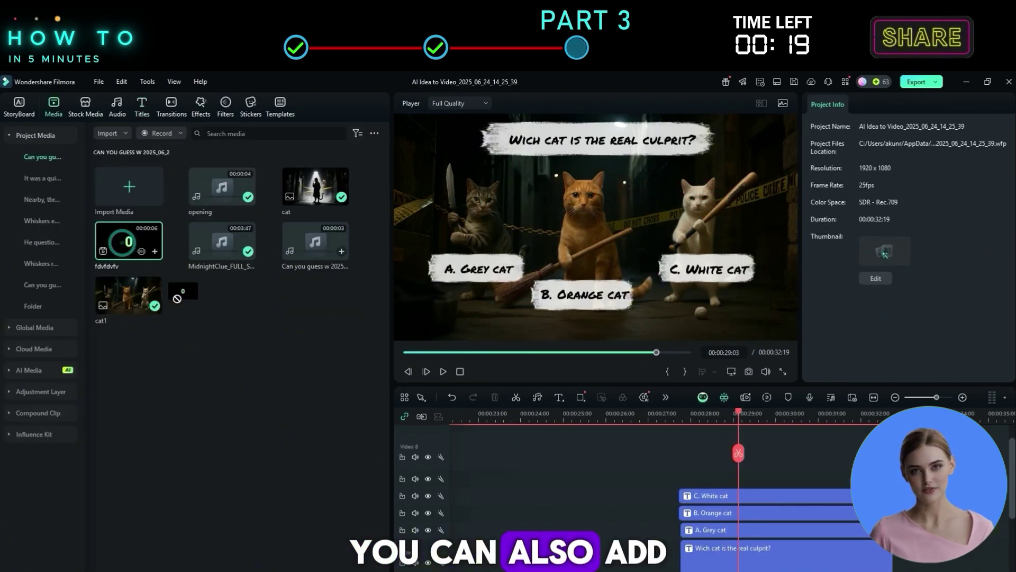
{"action": "left_click_drag", "start_coordinate": [129, 240], "coordinate": [744, 484]}
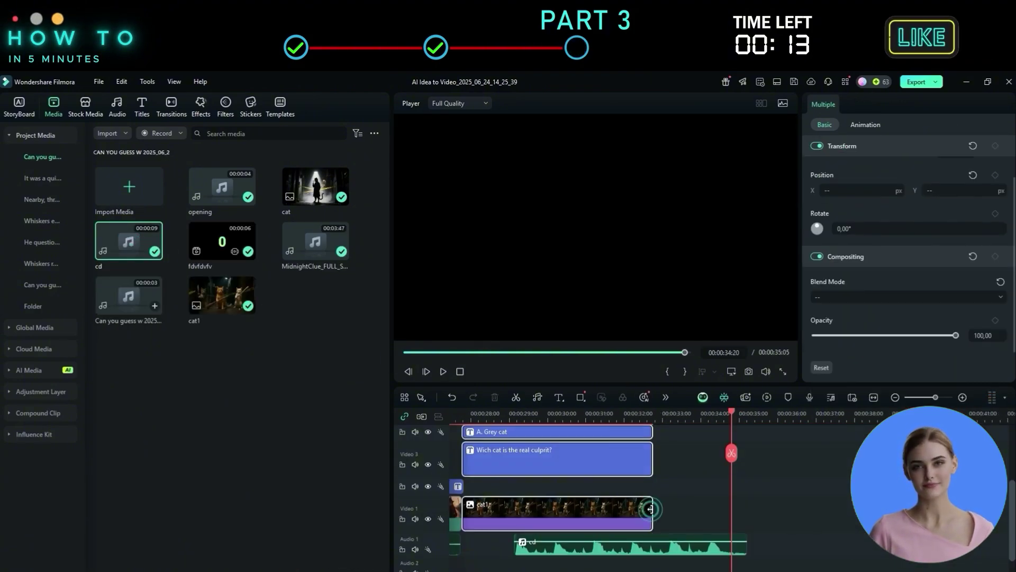
Stretch the cat1 quiz image and its titles to the playhead, covering the countdown.
{"action": "left_click_drag", "start_coordinate": [650, 509], "coordinate": [741, 514]}
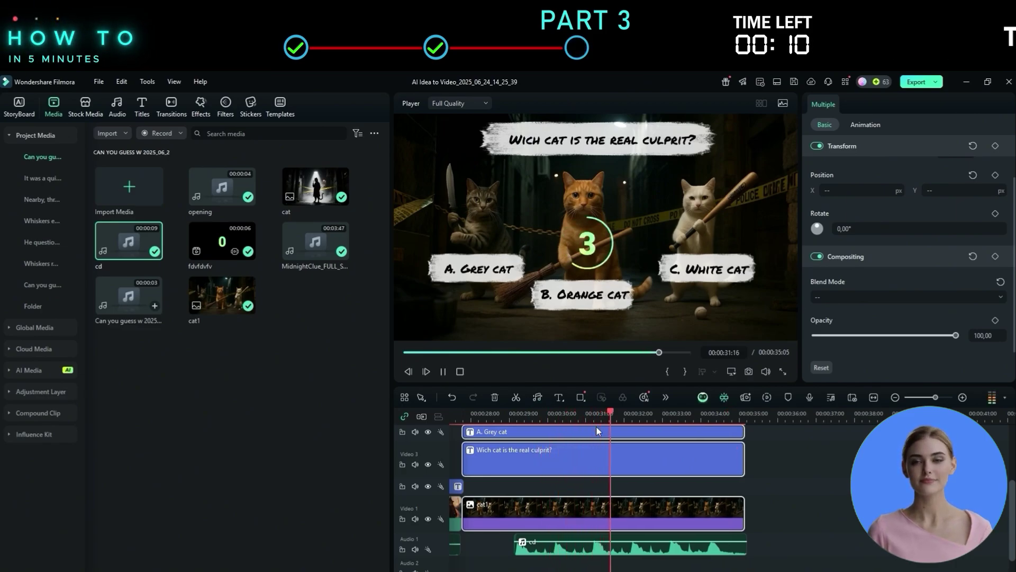
{"action": "scroll", "coordinate": [596, 425], "scroll_direction": "up", "scroll_amount": 3}
{"action": "left_click", "coordinate": [525, 418]}
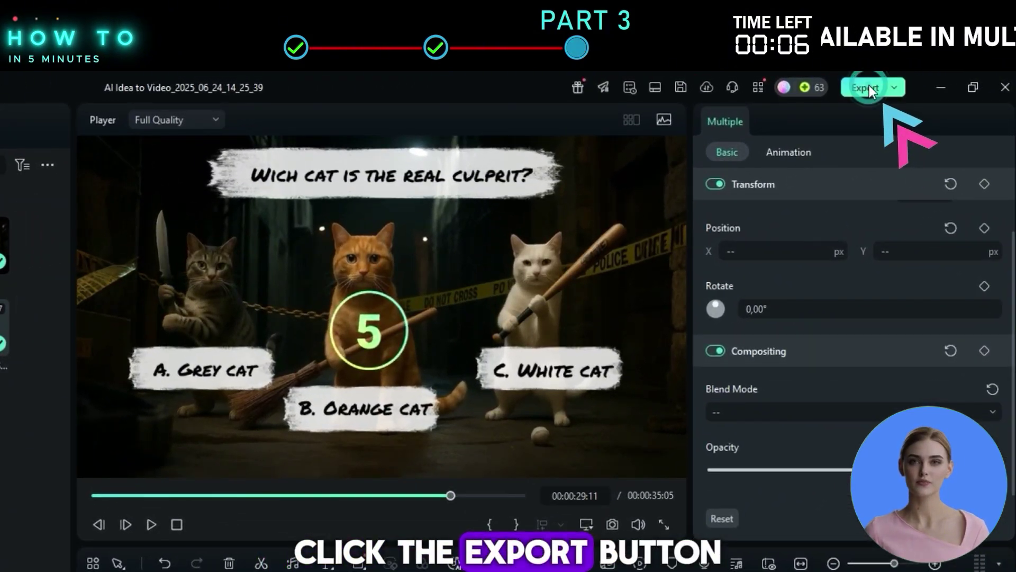